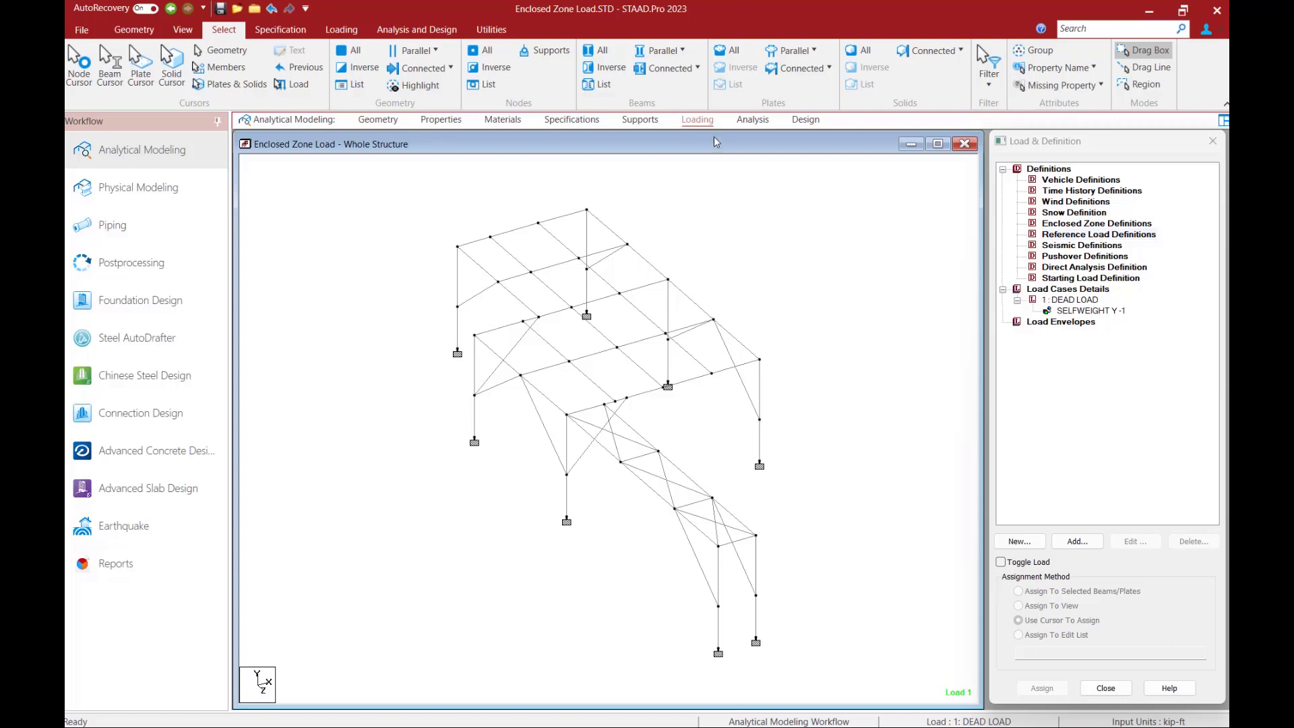
- Start a new enclosed zone definition named ZONE1 and activate picking its boundary on the model
{"action": "left_click", "coordinate": [698, 120]}
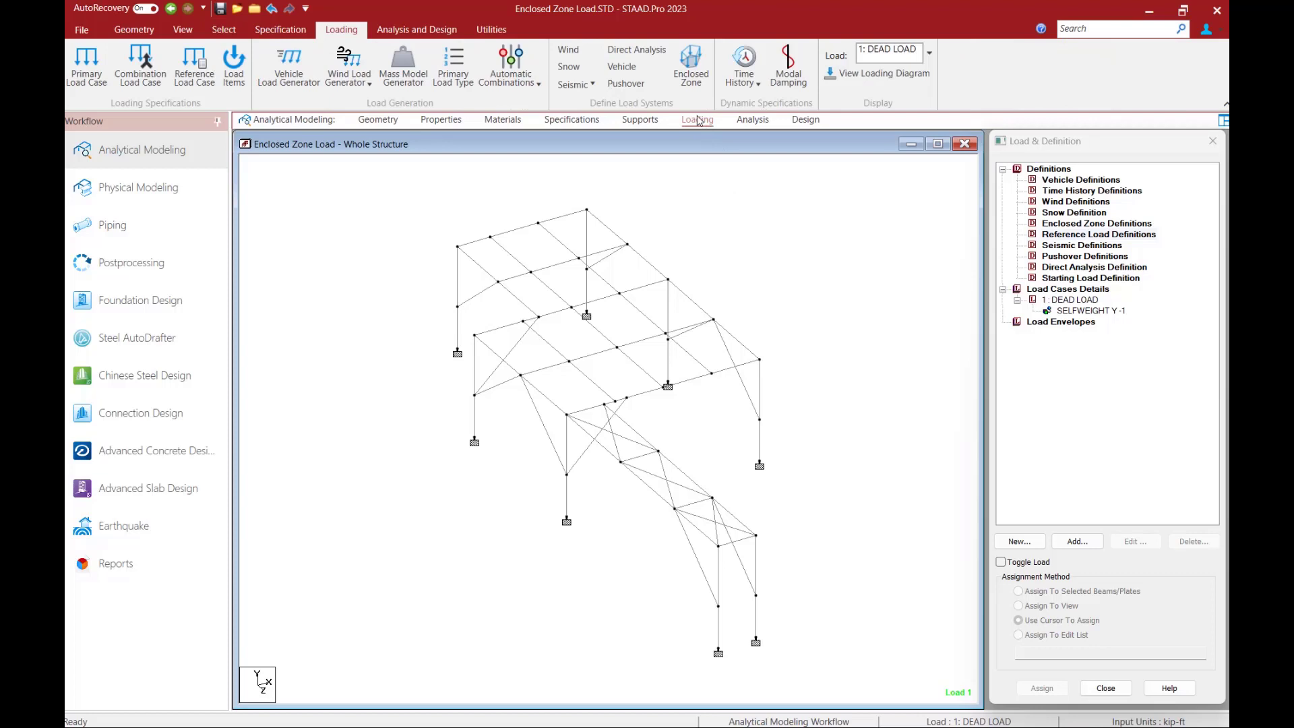
{"action": "left_click", "coordinate": [1031, 141]}
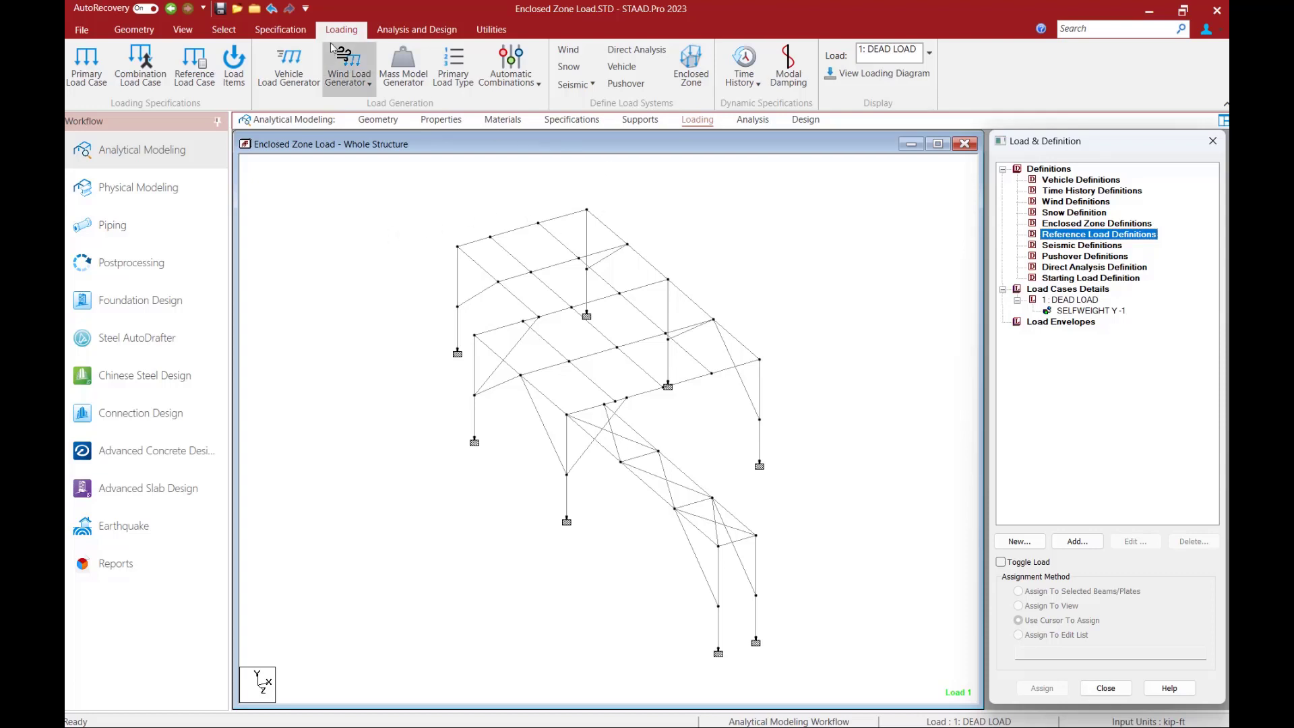
{"action": "left_click", "coordinate": [686, 87]}
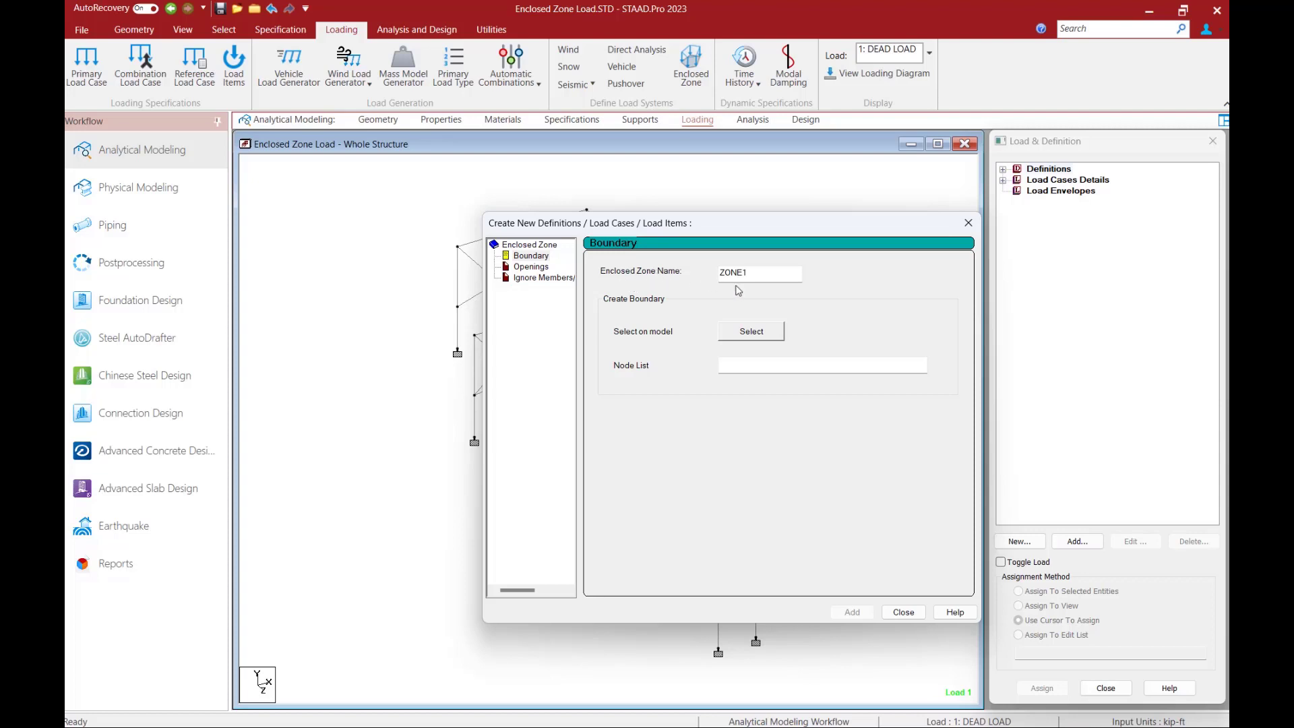
{"action": "double_click", "coordinate": [753, 271]}
{"action": "left_click", "coordinate": [732, 337]}
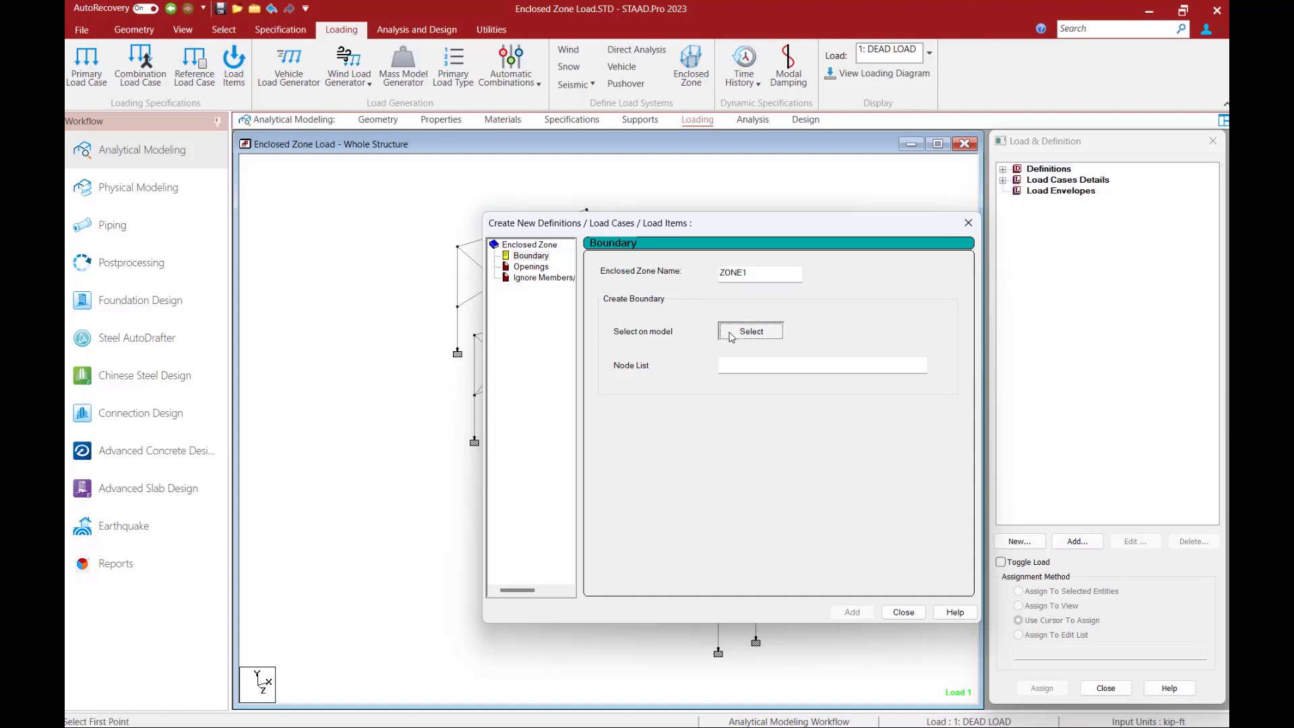
- Define the ZONE1 boundary through the six roof corner nodes 9, 42, 11, 14, 15 and 10, add it, and highlight the boundary in the model
{"action": "left_click_drag", "start_coordinate": [705, 231], "coordinate": [1003, 420]}
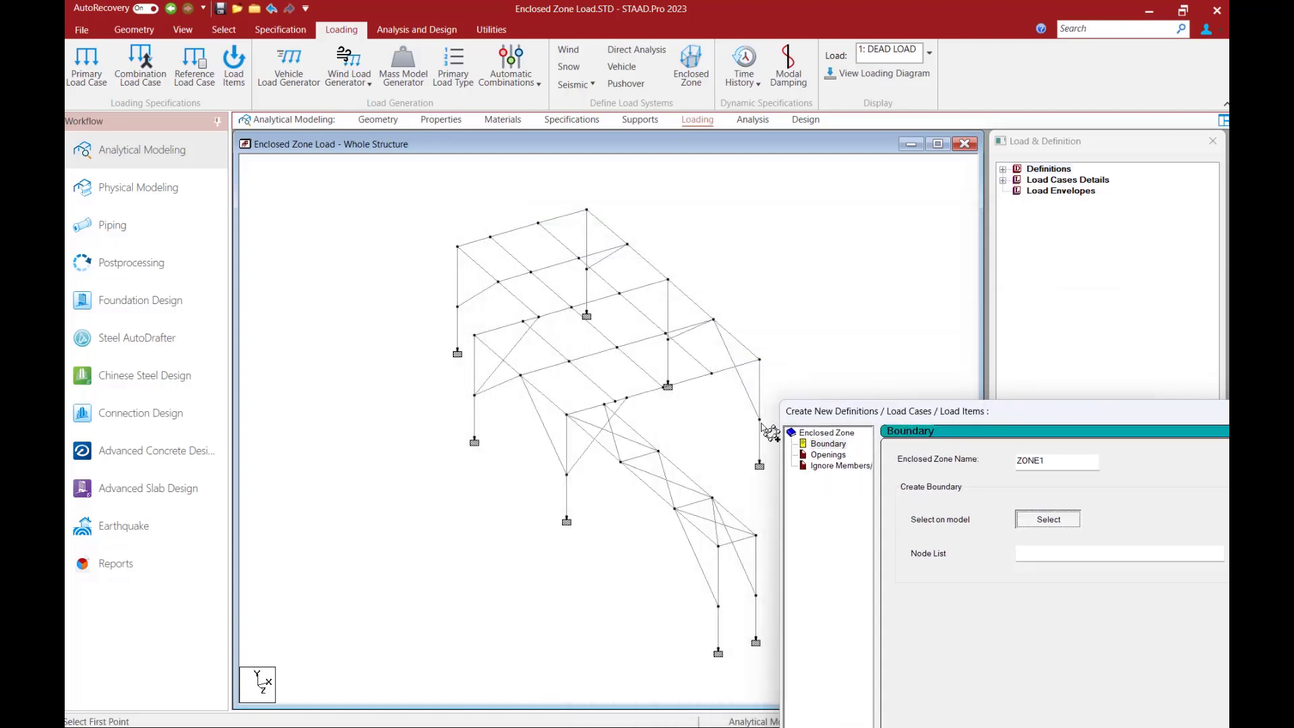
{"action": "left_click", "coordinate": [539, 316]}
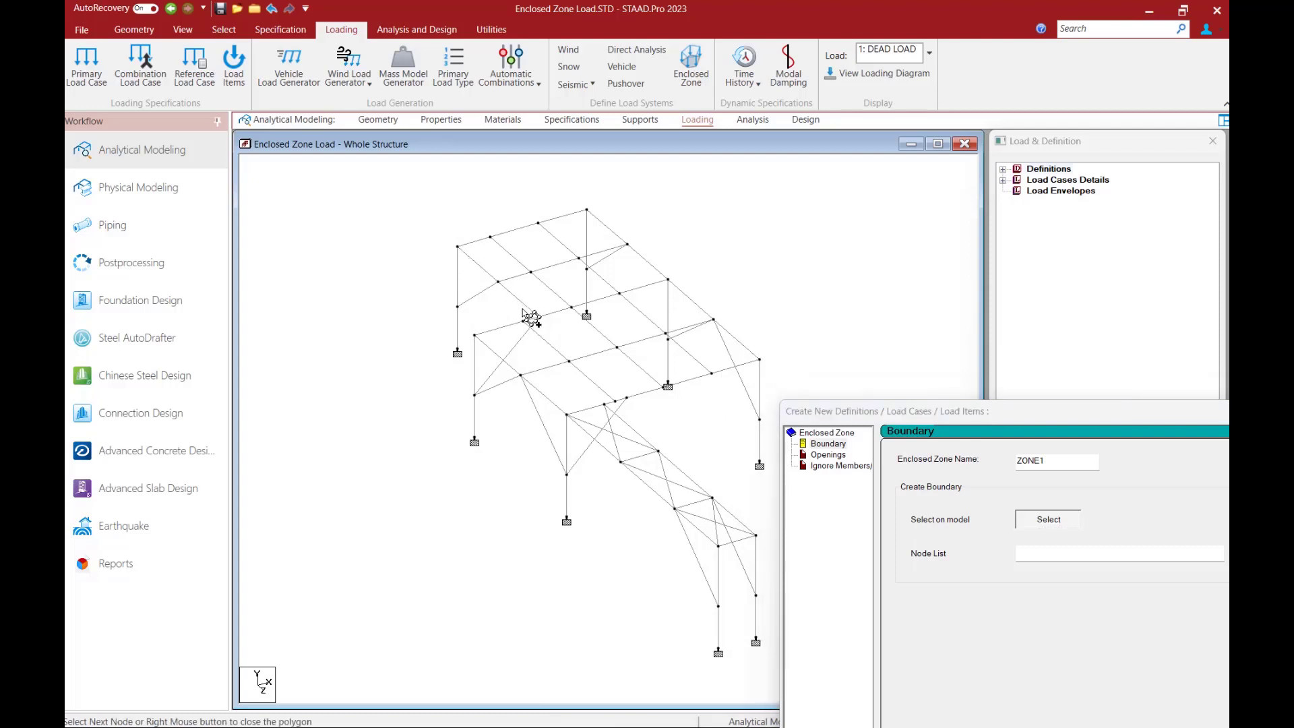
{"action": "left_click", "coordinate": [475, 335]}
{"action": "left_click", "coordinate": [566, 414]}
{"action": "left_click", "coordinate": [759, 359]}
{"action": "left_click", "coordinate": [586, 210]}
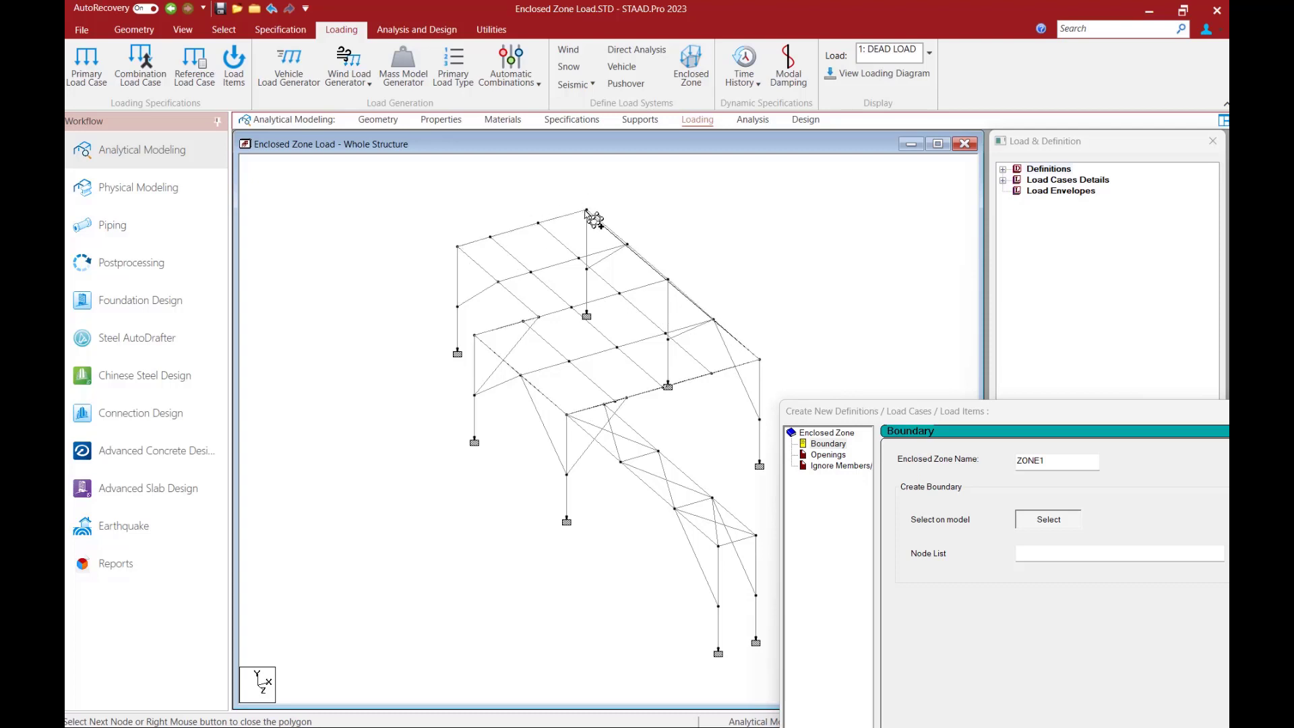
{"action": "left_click", "coordinate": [457, 247]}
{"action": "right_click", "coordinate": [458, 248]}
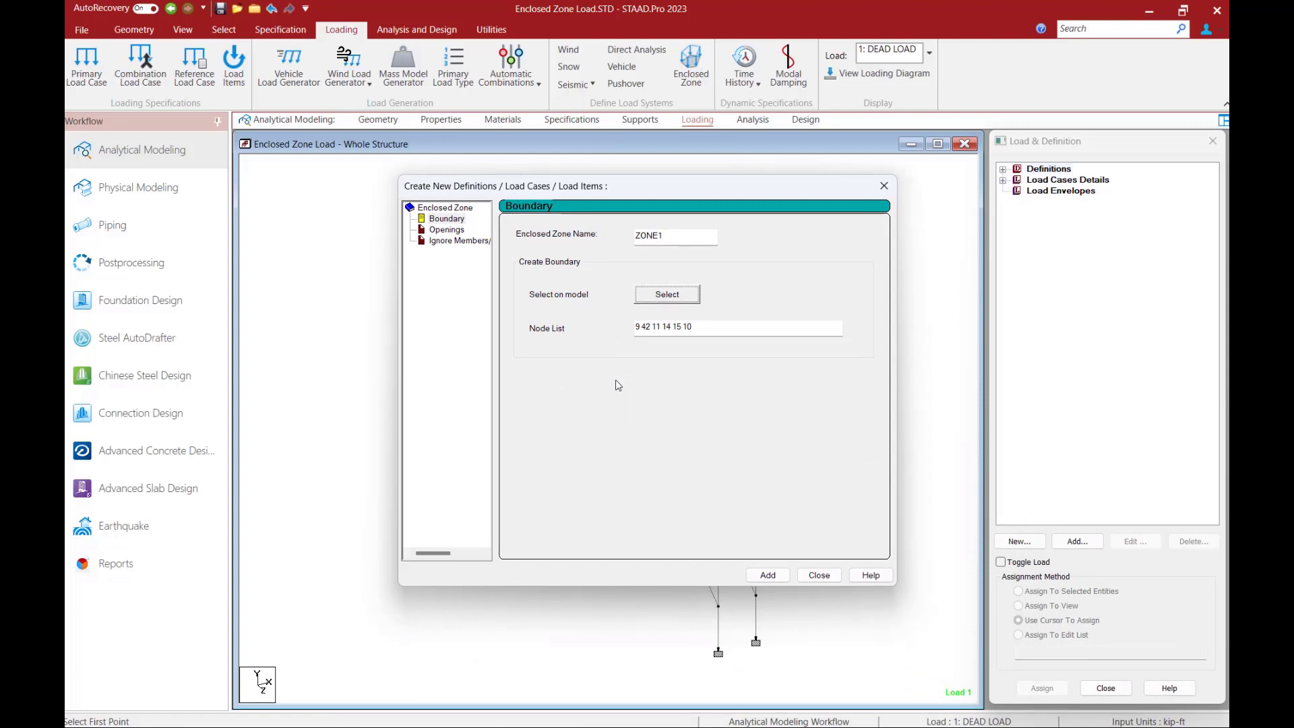
{"action": "left_click", "coordinate": [762, 579]}
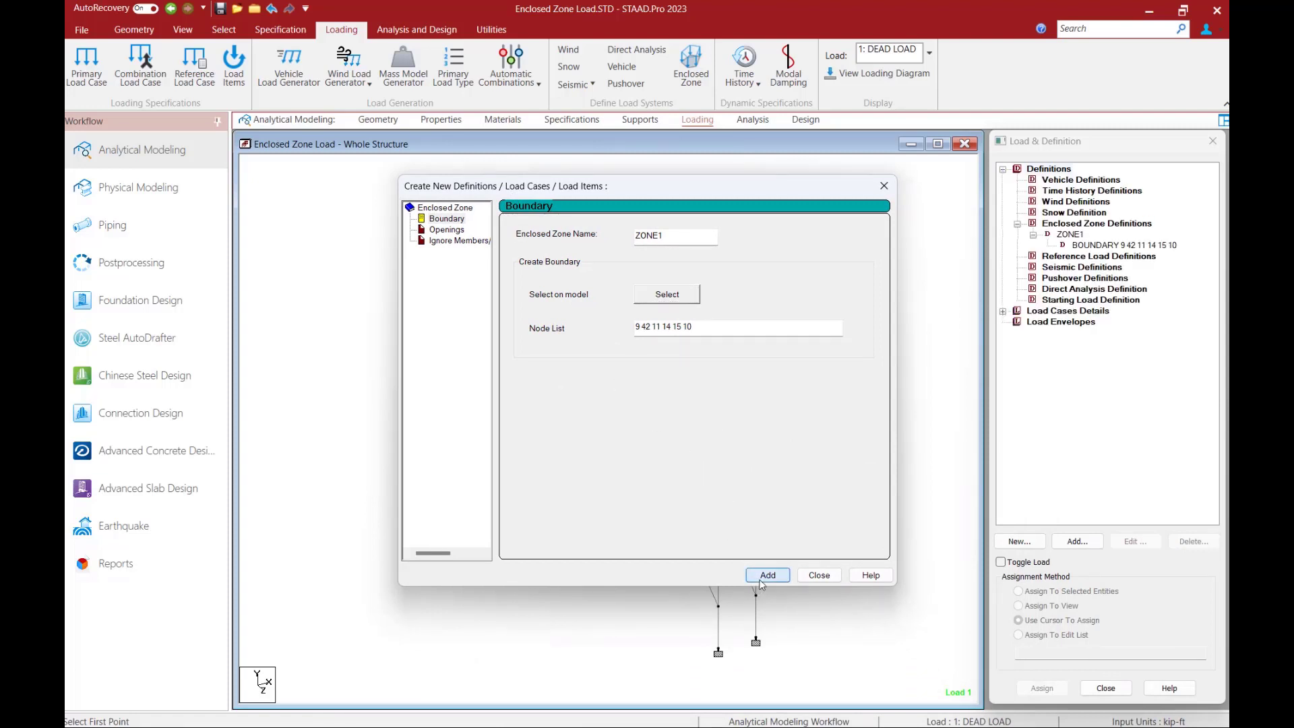
{"action": "left_click", "coordinate": [818, 575]}
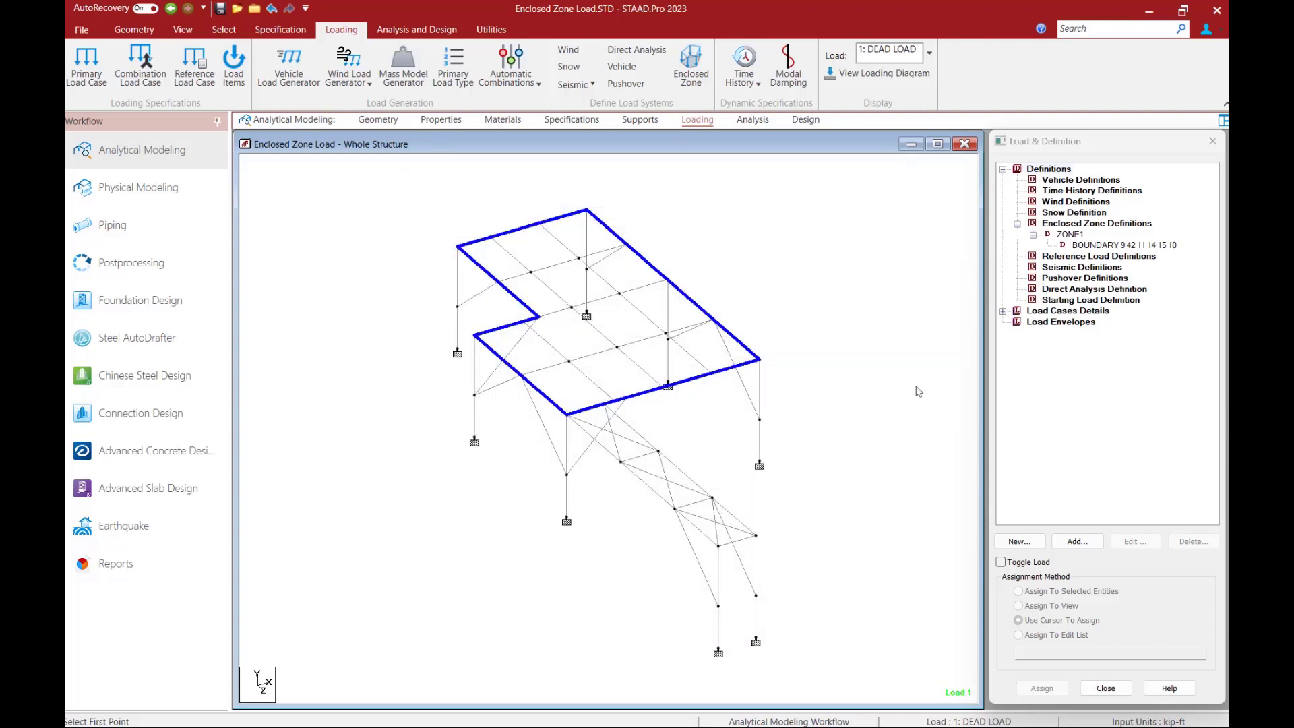
{"action": "left_click", "coordinate": [1094, 245]}
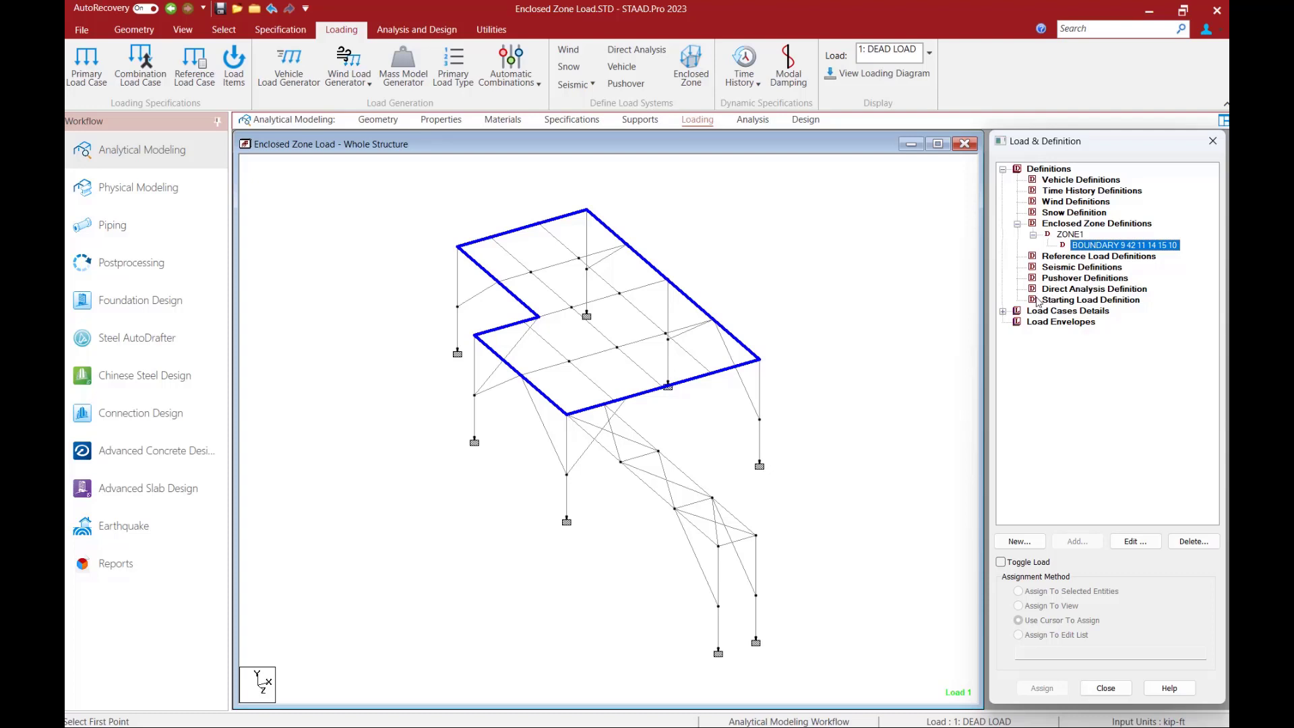
- Open a new Enclosed Zone load item for load case 1: DEAD LOAD
{"action": "left_click", "coordinate": [1003, 311]}
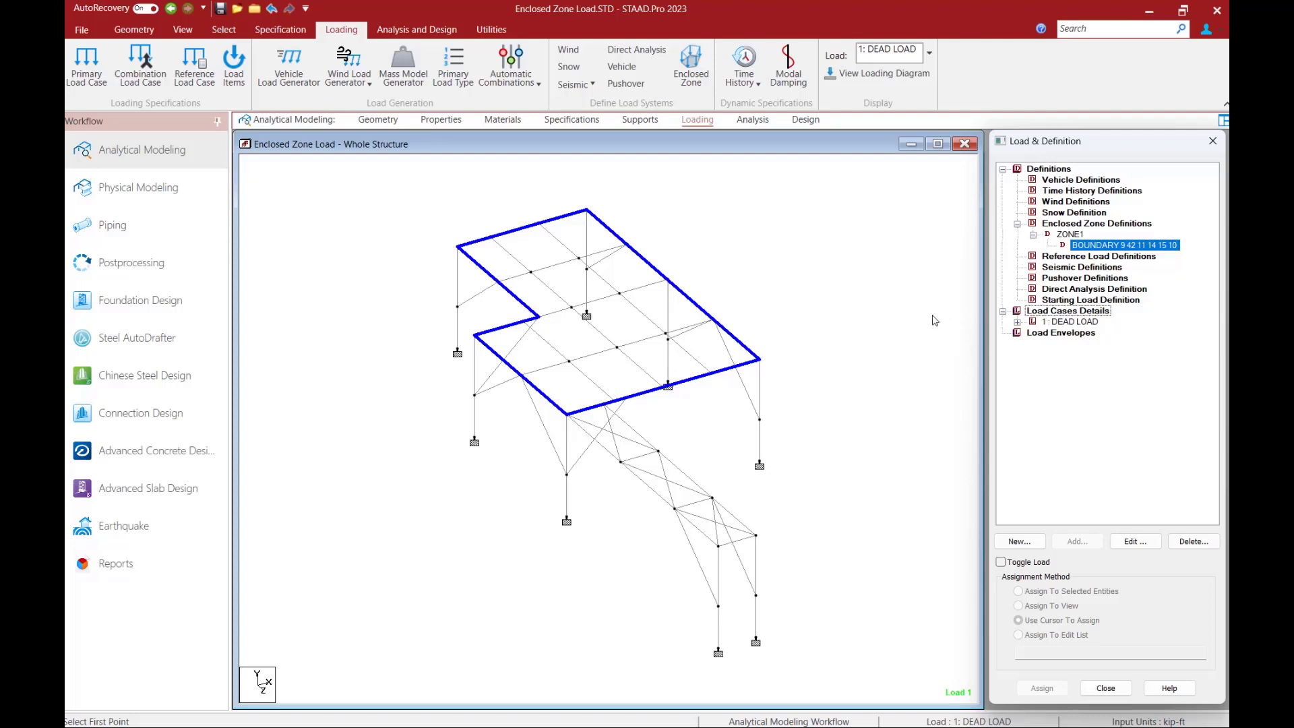
{"action": "left_click", "coordinate": [1018, 323]}
{"action": "left_click", "coordinate": [1050, 322]}
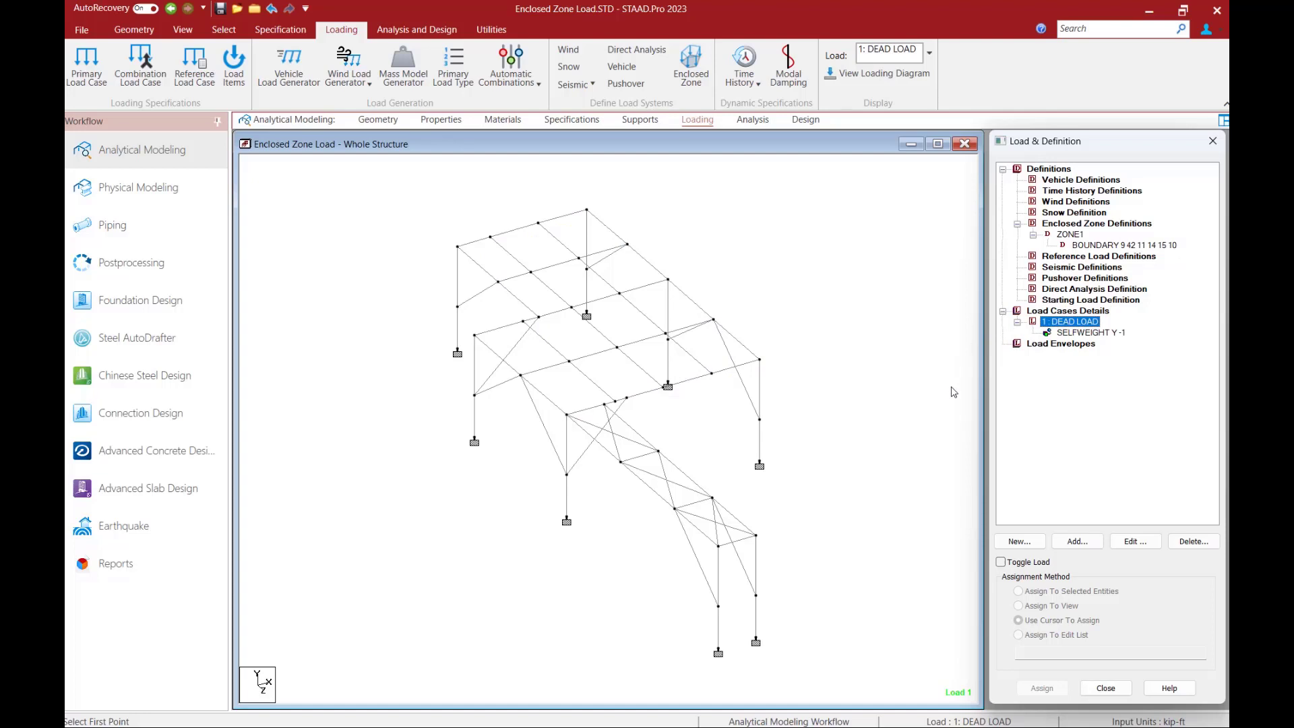
{"action": "left_click", "coordinate": [234, 64]}
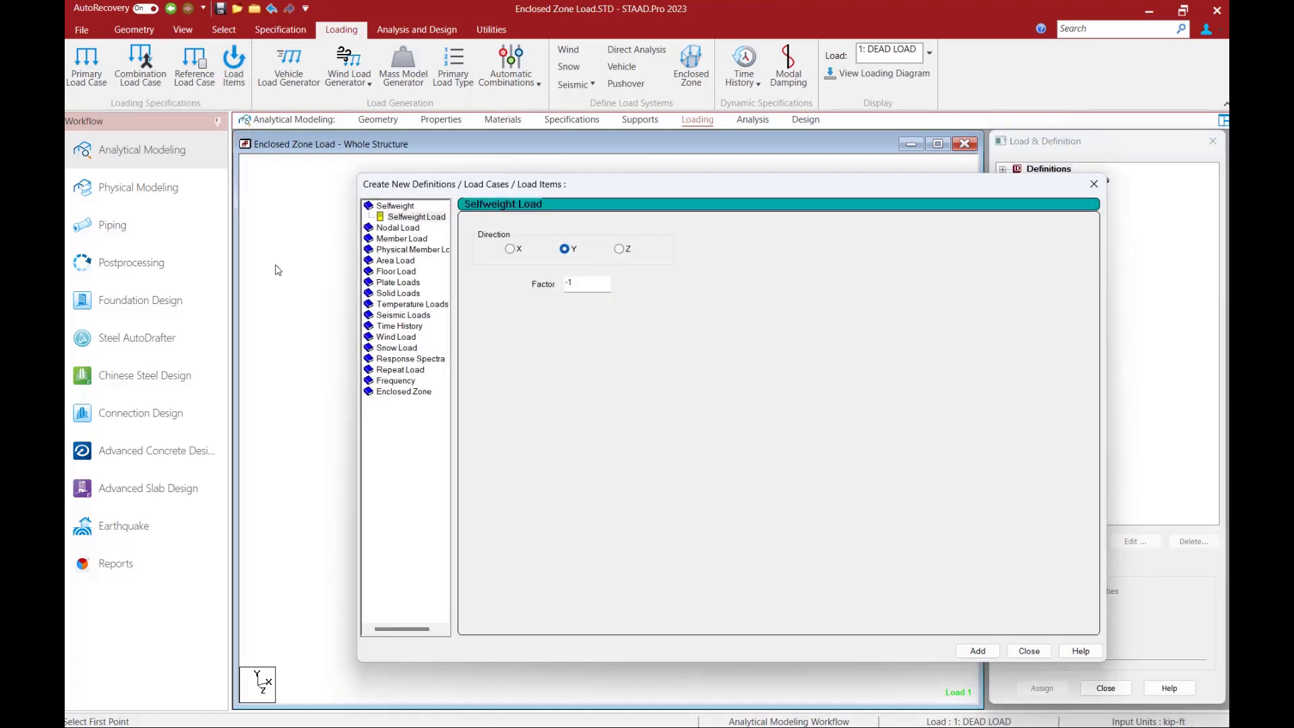
{"action": "left_click", "coordinate": [388, 392]}
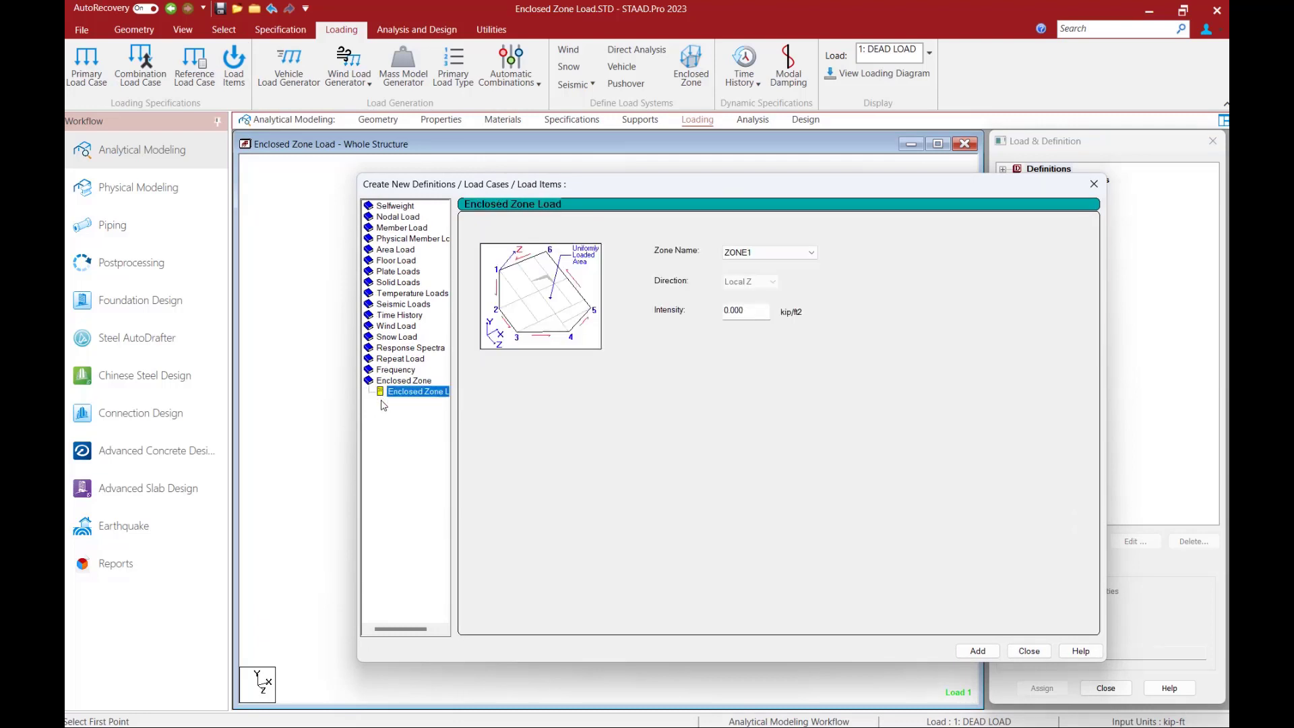
- Add an enclosed zone load on ZONE1 with an intensity of -0.01 kip/ft2
{"action": "left_click", "coordinate": [767, 255]}
{"action": "left_click", "coordinate": [766, 256]}
{"action": "left_click", "coordinate": [758, 311]}
{"action": "left_click_drag", "start_coordinate": [758, 311], "coordinate": [709, 312]}
{"action": "type", "text": "0.01"}
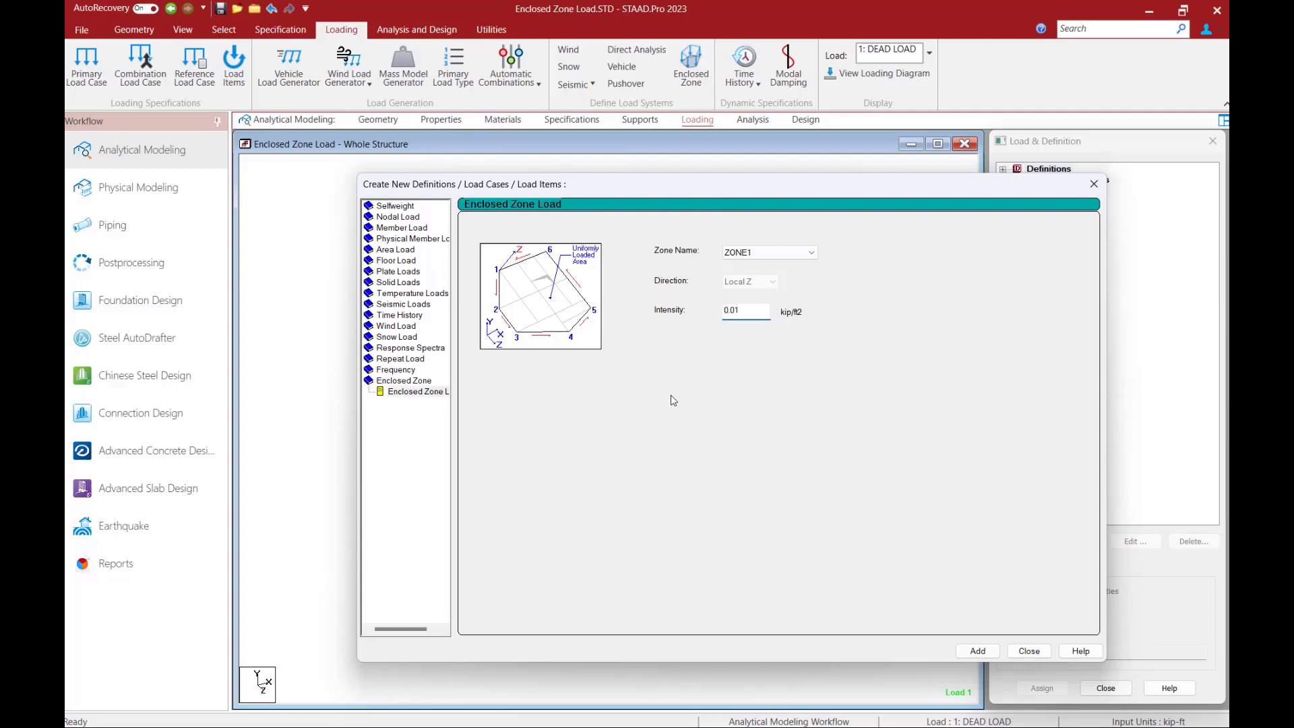
{"action": "key", "text": "Home"}
{"action": "type", "text": "-"}
{"action": "left_click", "coordinate": [974, 651]}
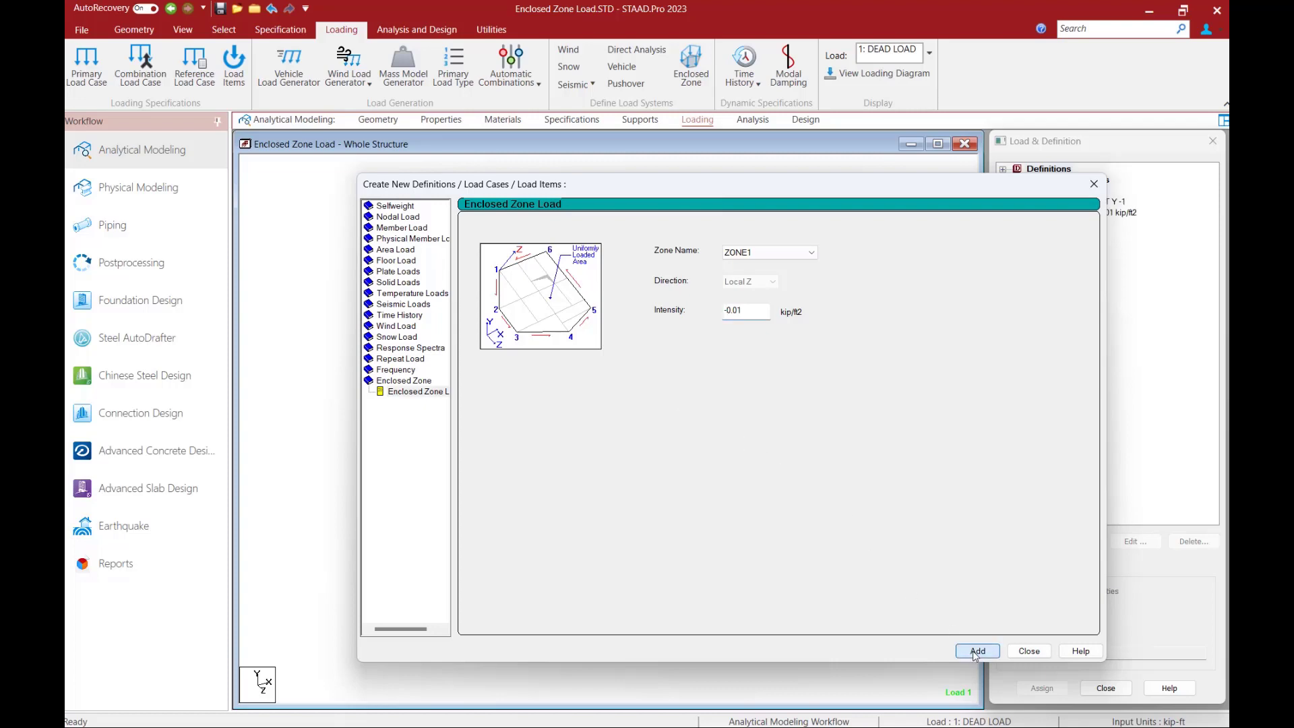
{"action": "left_click", "coordinate": [1027, 651]}
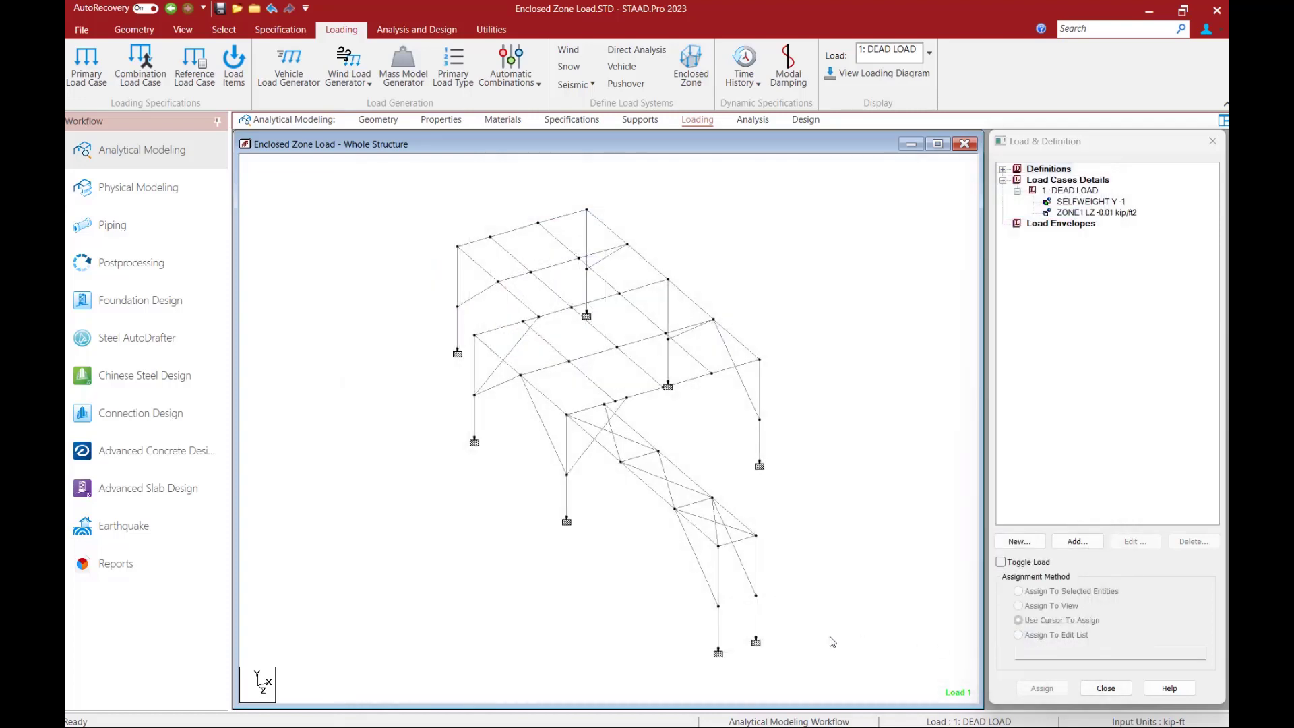
- Select all beams and display how the ZONE1 load is distributed over the roof members
{"action": "key", "text": "ctrl+a"}
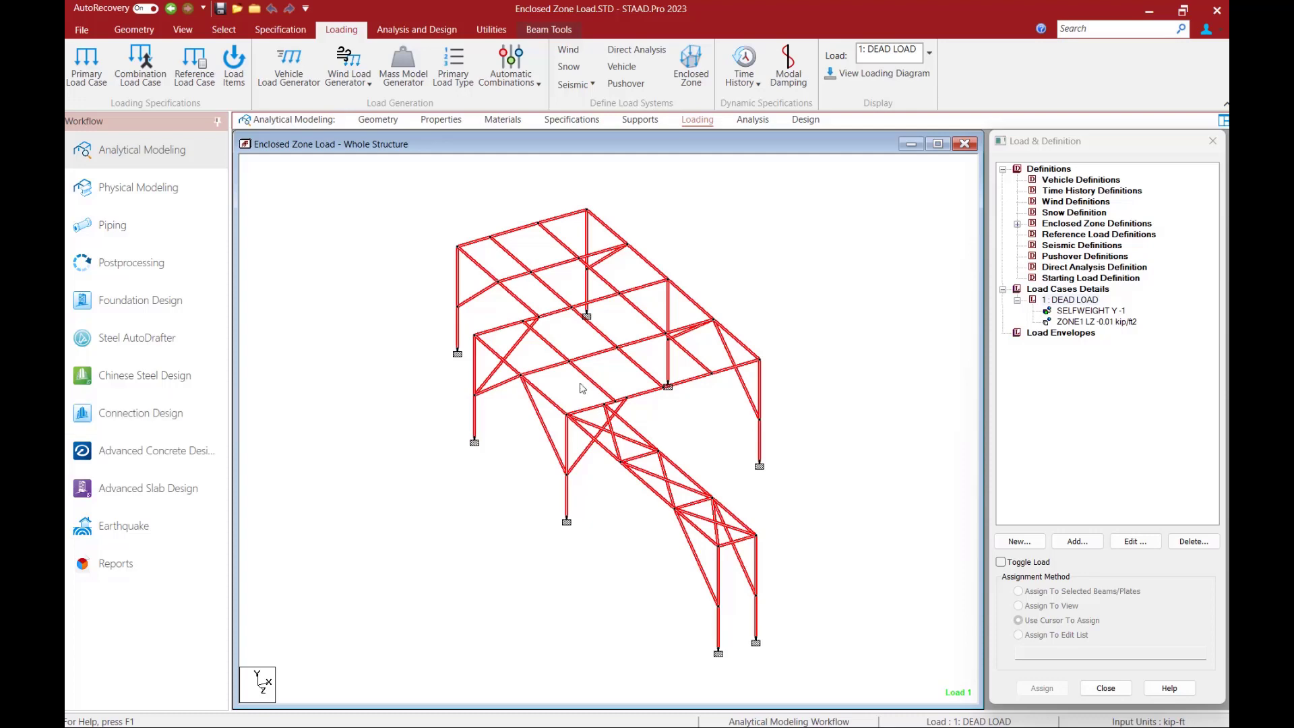
{"action": "left_click", "coordinate": [1104, 322]}
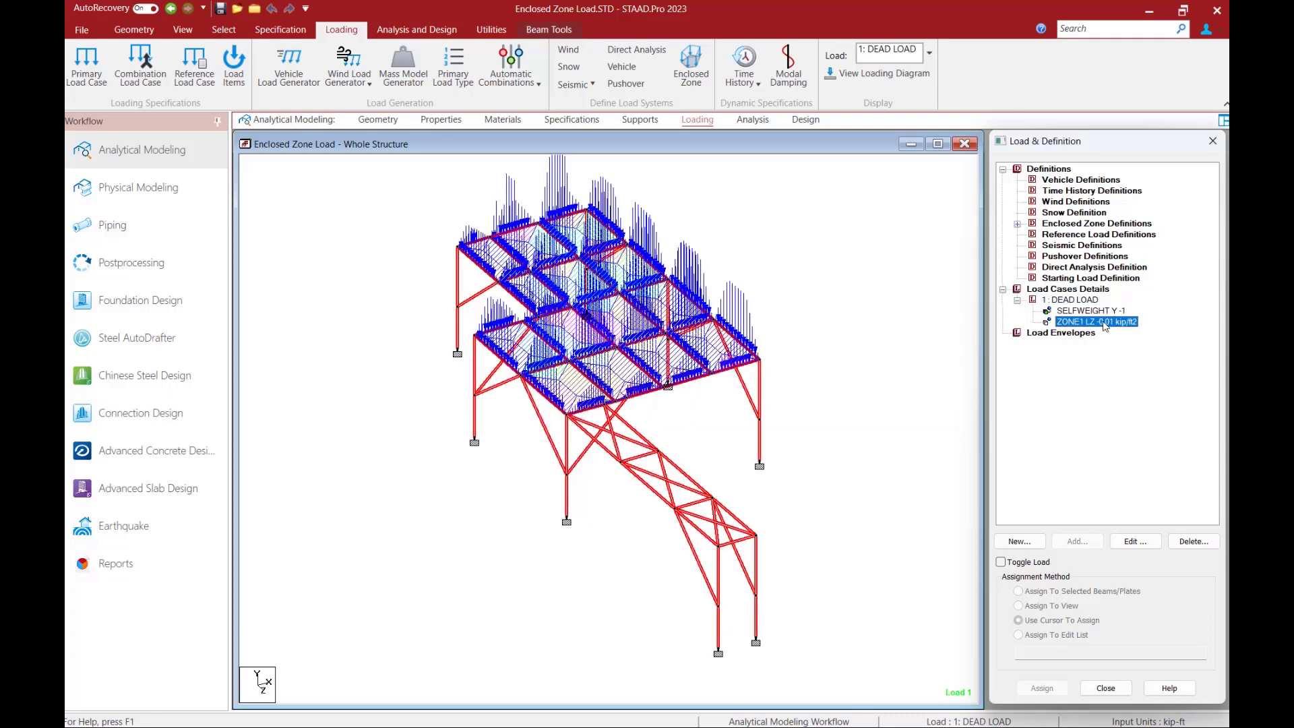
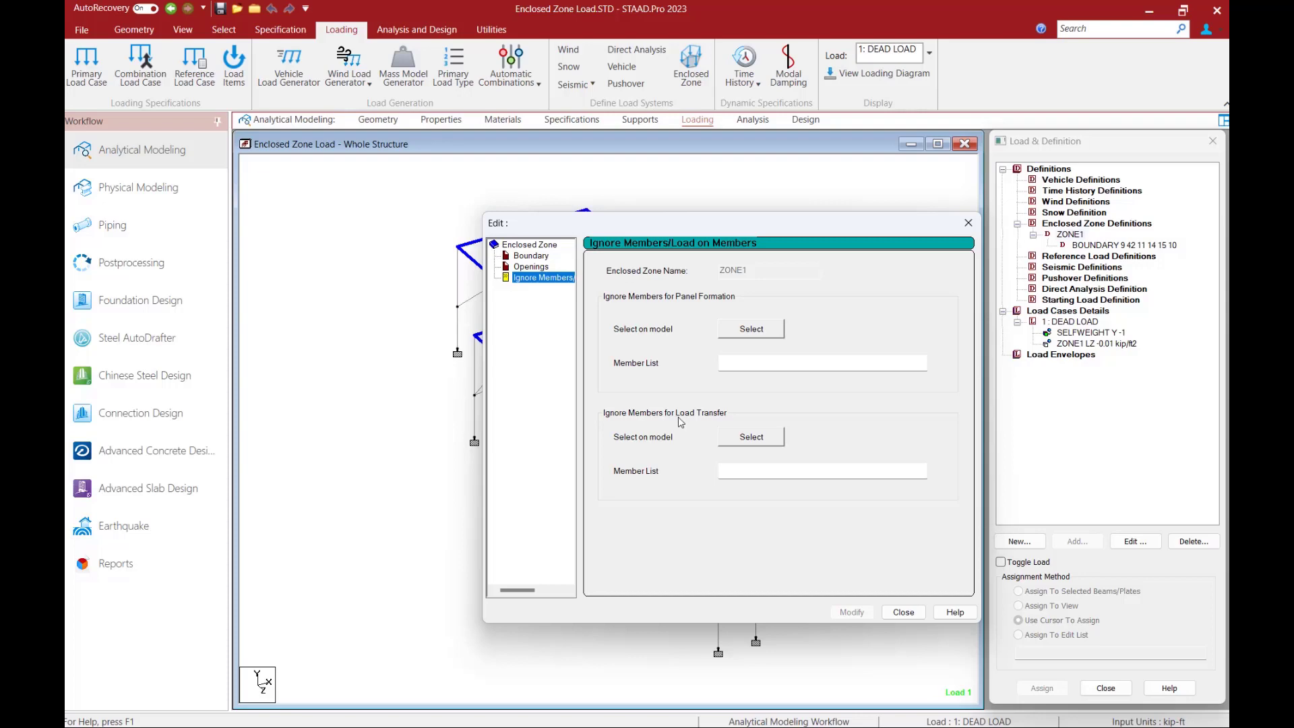
- Pick the transverse beams of the two rearmost roof rows, 114 to 116 and 125 to 127, as members ignored for ZONE1 load transfer
{"action": "left_click", "coordinate": [735, 438]}
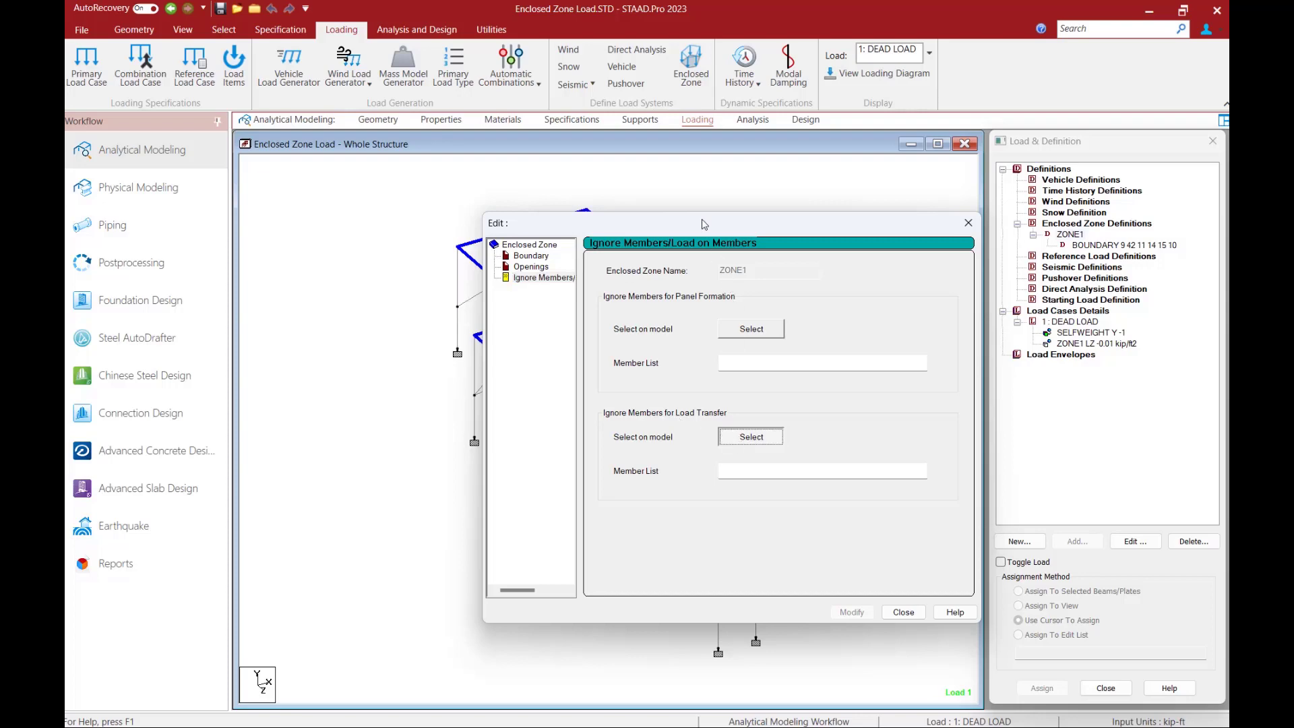
{"action": "left_click_drag", "start_coordinate": [705, 224], "coordinate": [942, 457]}
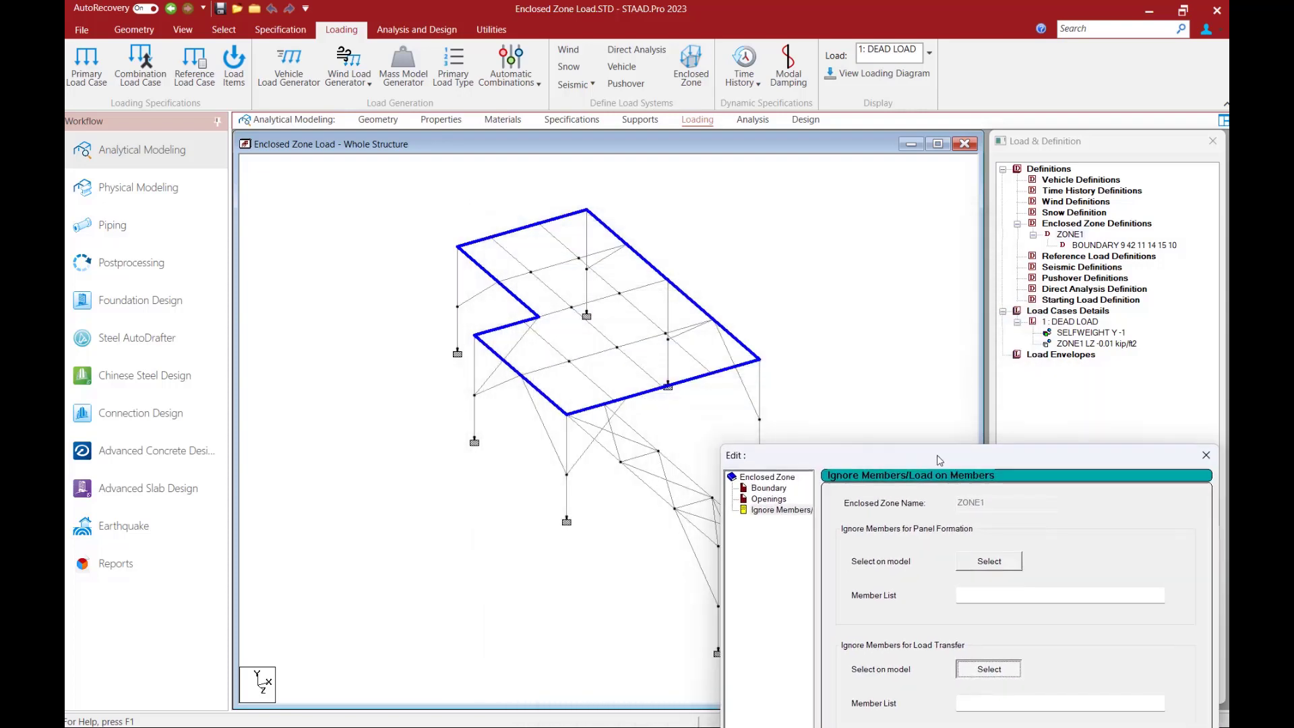
{"action": "left_click", "coordinate": [480, 247]}
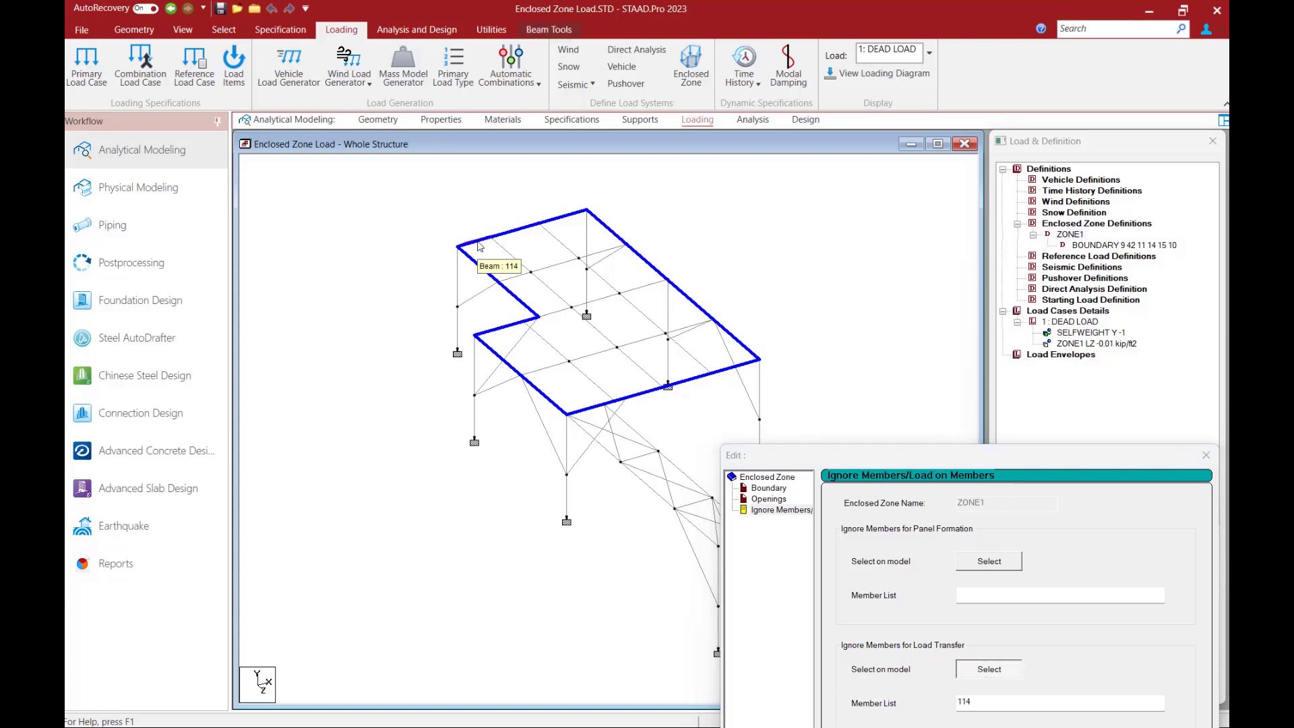
{"action": "left_click", "coordinate": [517, 239]}
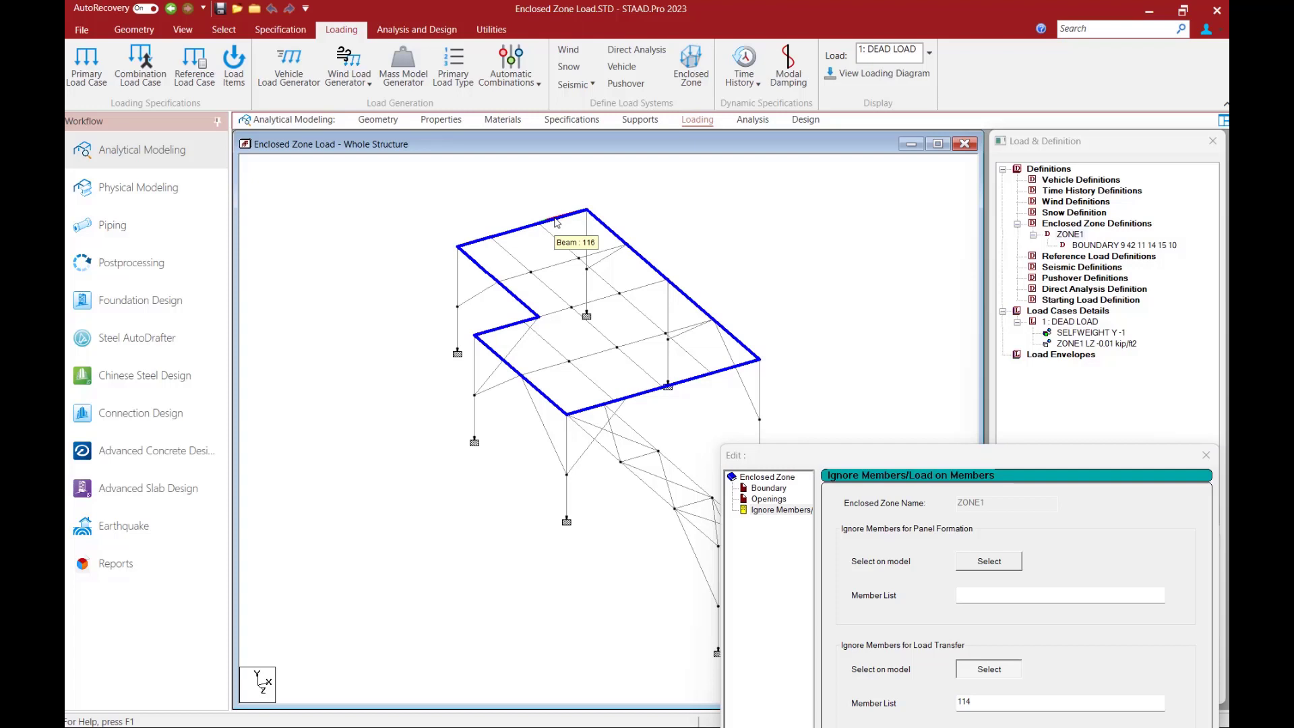
{"action": "left_click", "coordinate": [519, 230]}
{"action": "left_click", "coordinate": [553, 223]}
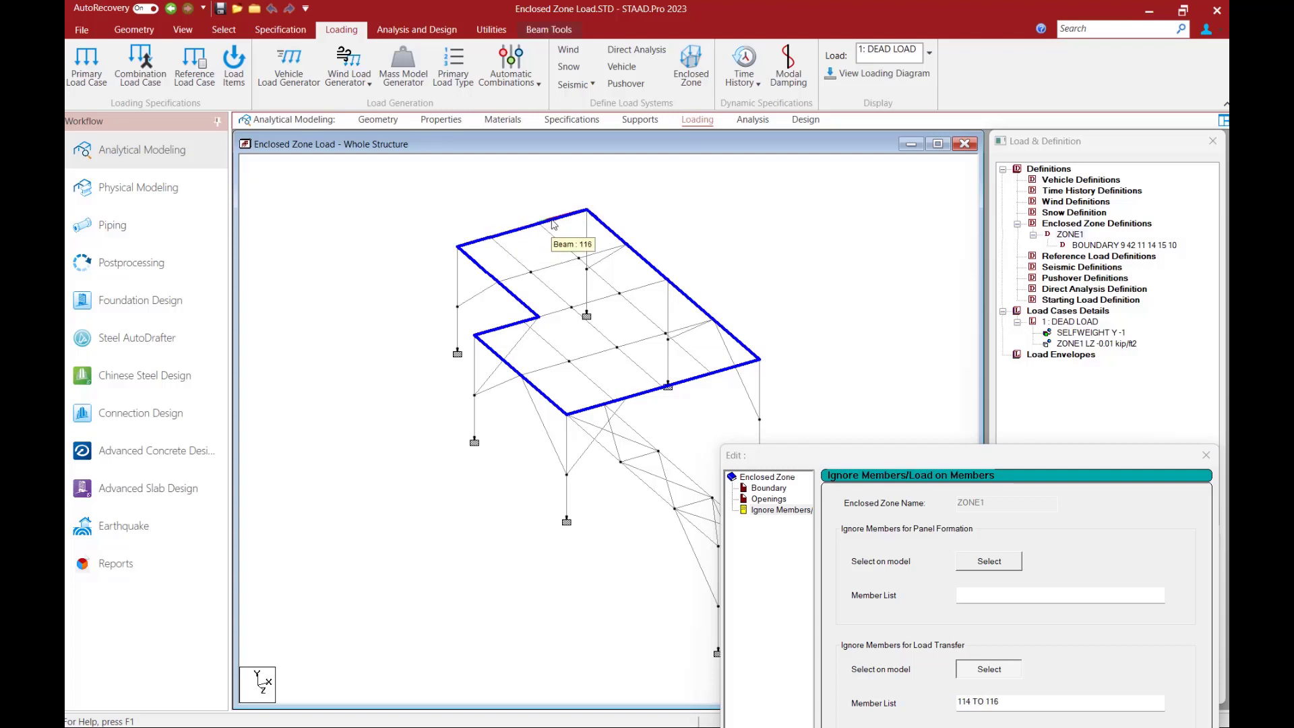
{"action": "left_click", "coordinate": [523, 276]}
{"action": "left_click", "coordinate": [565, 263]}
{"action": "left_click", "coordinate": [595, 254]}
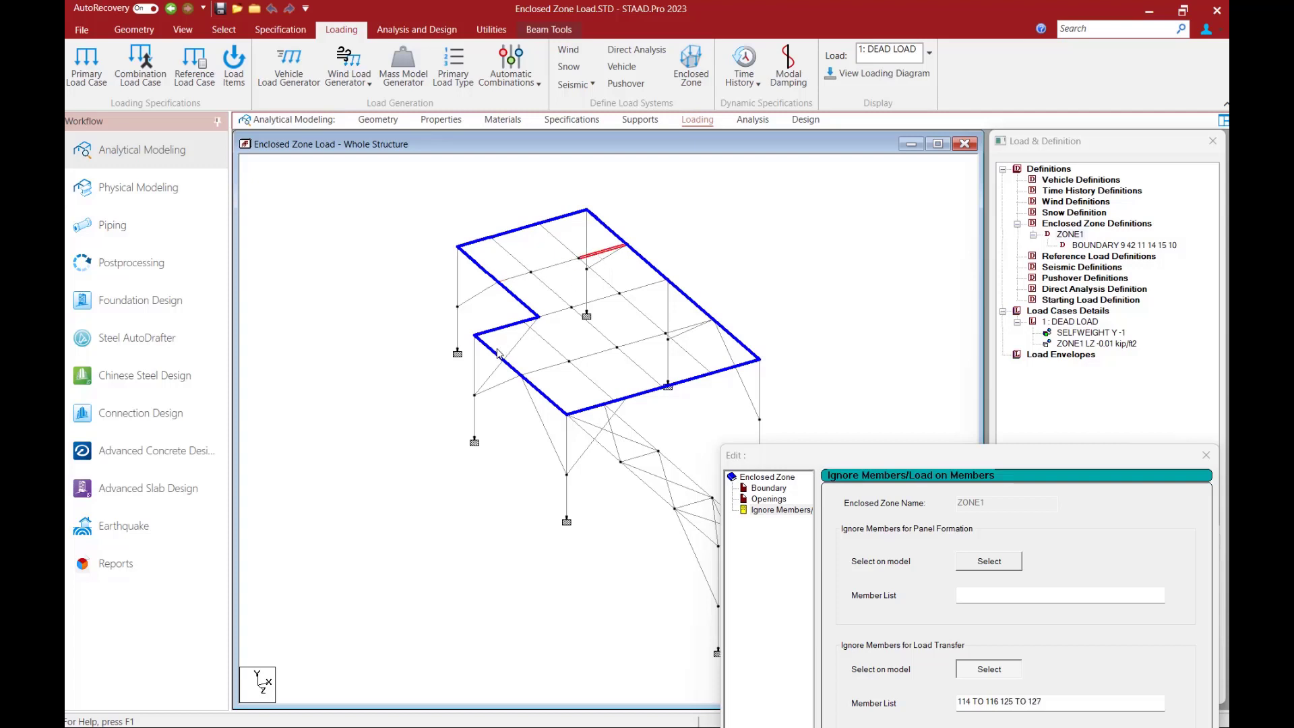
- Add the transverse beams of the next two roof rows, 65, 66, 68 to 73 and 268, to the members ignored for load transfer
{"action": "left_click", "coordinate": [507, 327]}
{"action": "left_click", "coordinate": [538, 321]}
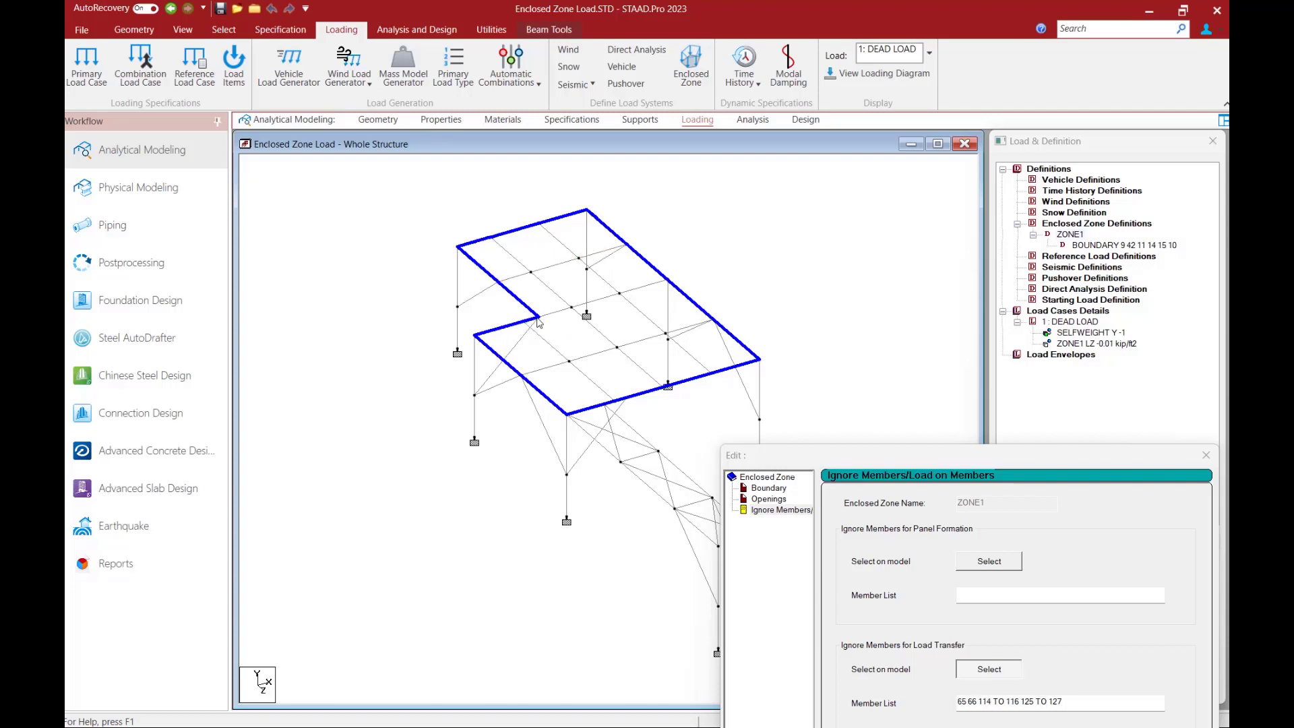
{"action": "left_click", "coordinate": [549, 314]}
{"action": "left_click", "coordinate": [606, 301]}
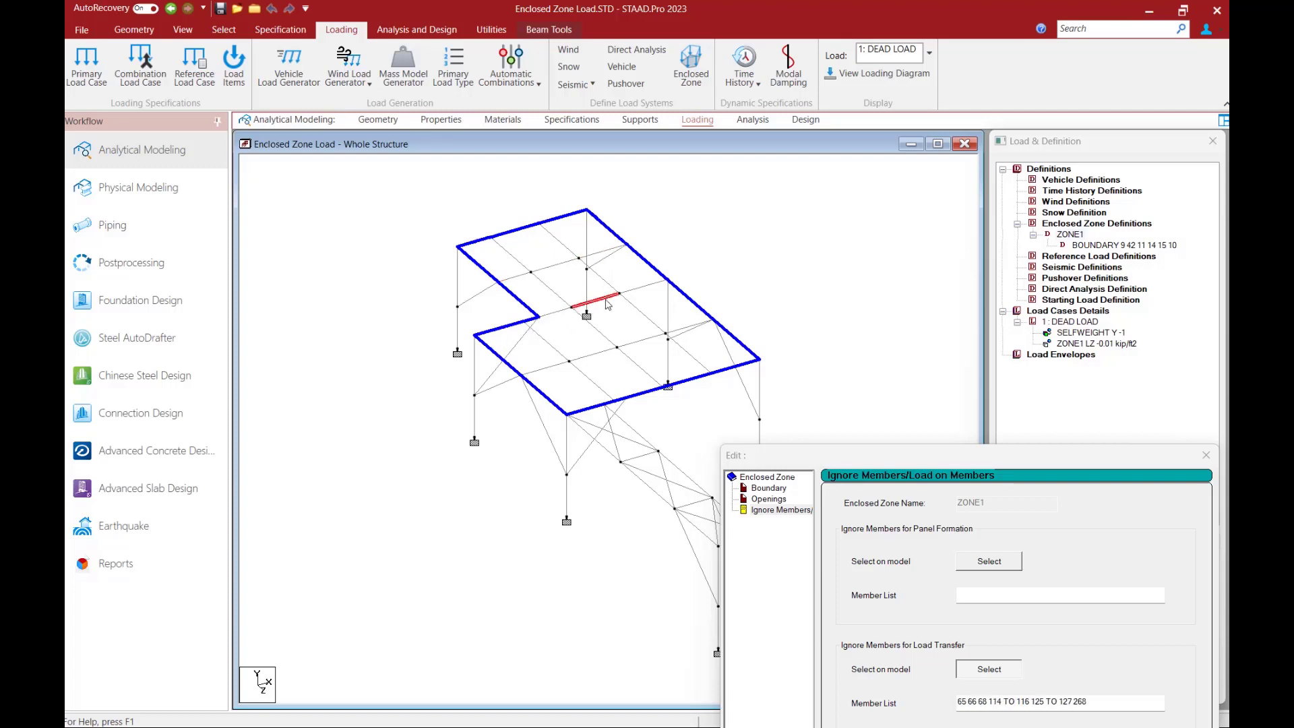
{"action": "left_click", "coordinate": [608, 303]}
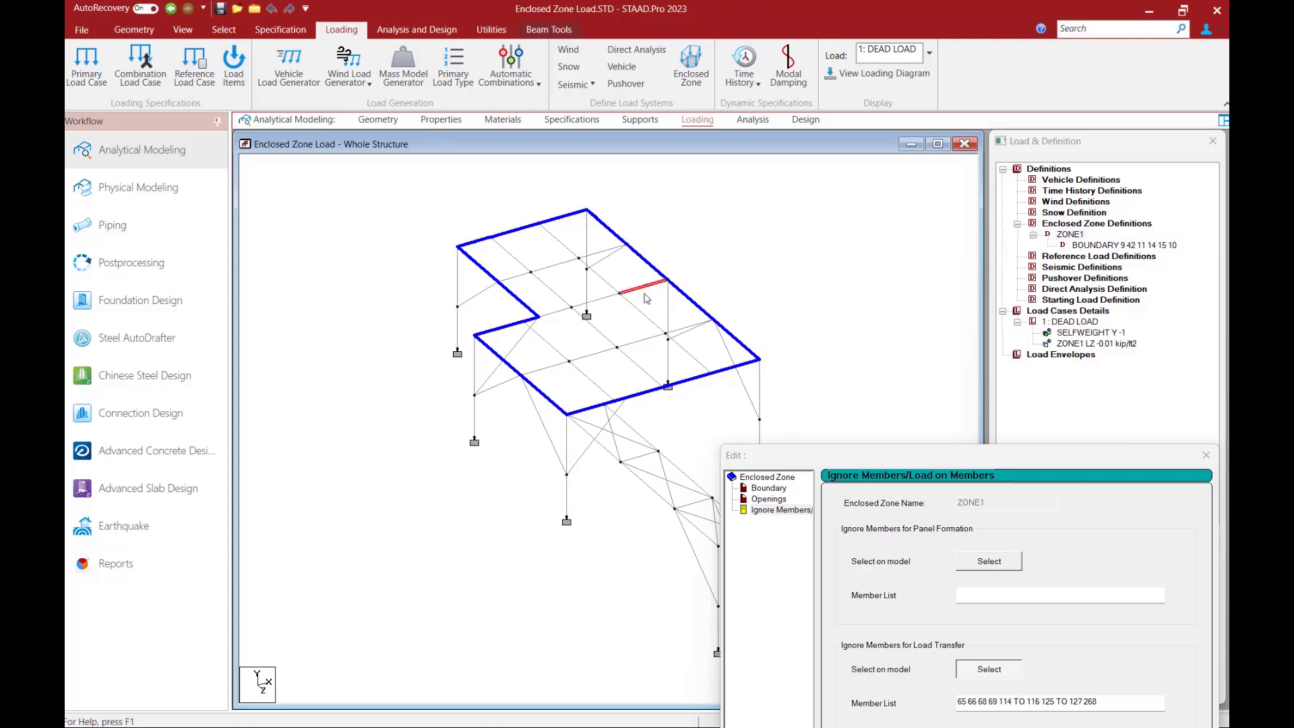
{"action": "left_click", "coordinate": [547, 374]}
{"action": "left_click", "coordinate": [590, 361]}
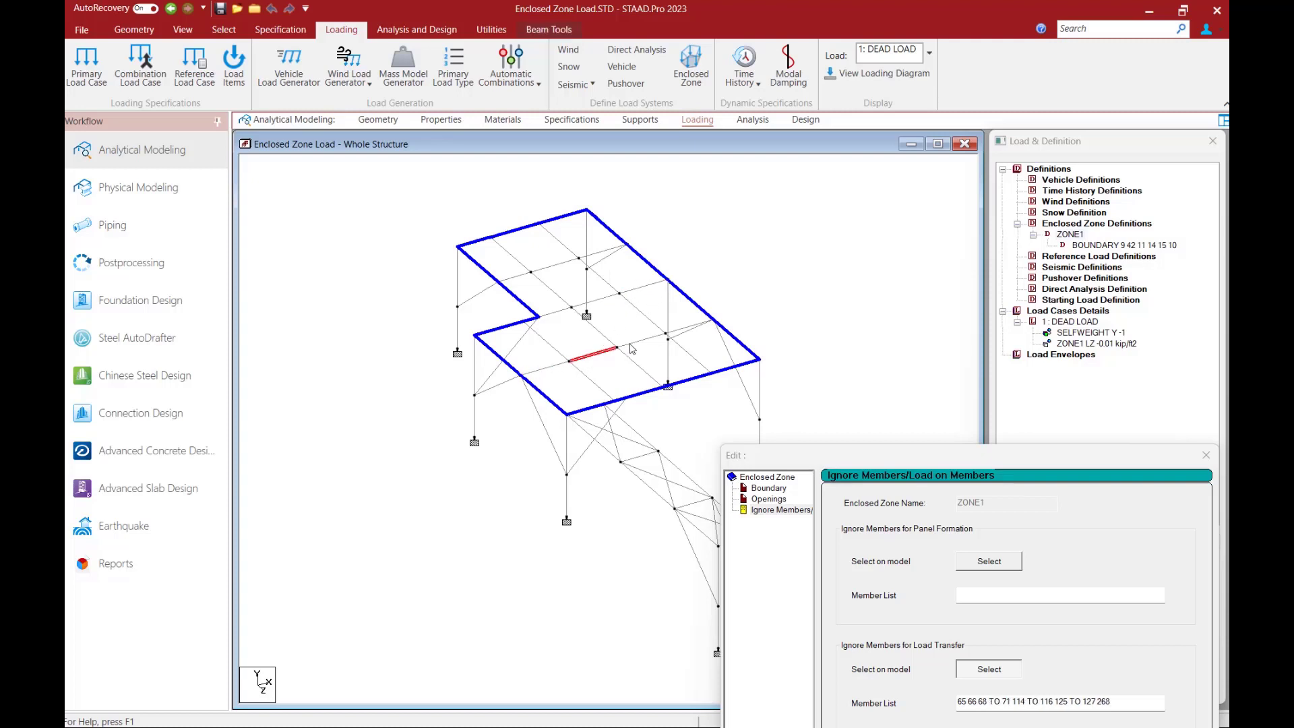
{"action": "left_click", "coordinate": [631, 346]}
{"action": "left_click", "coordinate": [677, 330]}
- Add front roof edge beams 74 to 78 and 193 to the members ignored for load transfer, and apply the zone modification
{"action": "left_click", "coordinate": [611, 409]}
{"action": "left_click", "coordinate": [619, 403]}
{"action": "left_click", "coordinate": [639, 398]}
{"action": "left_click", "coordinate": [697, 388]}
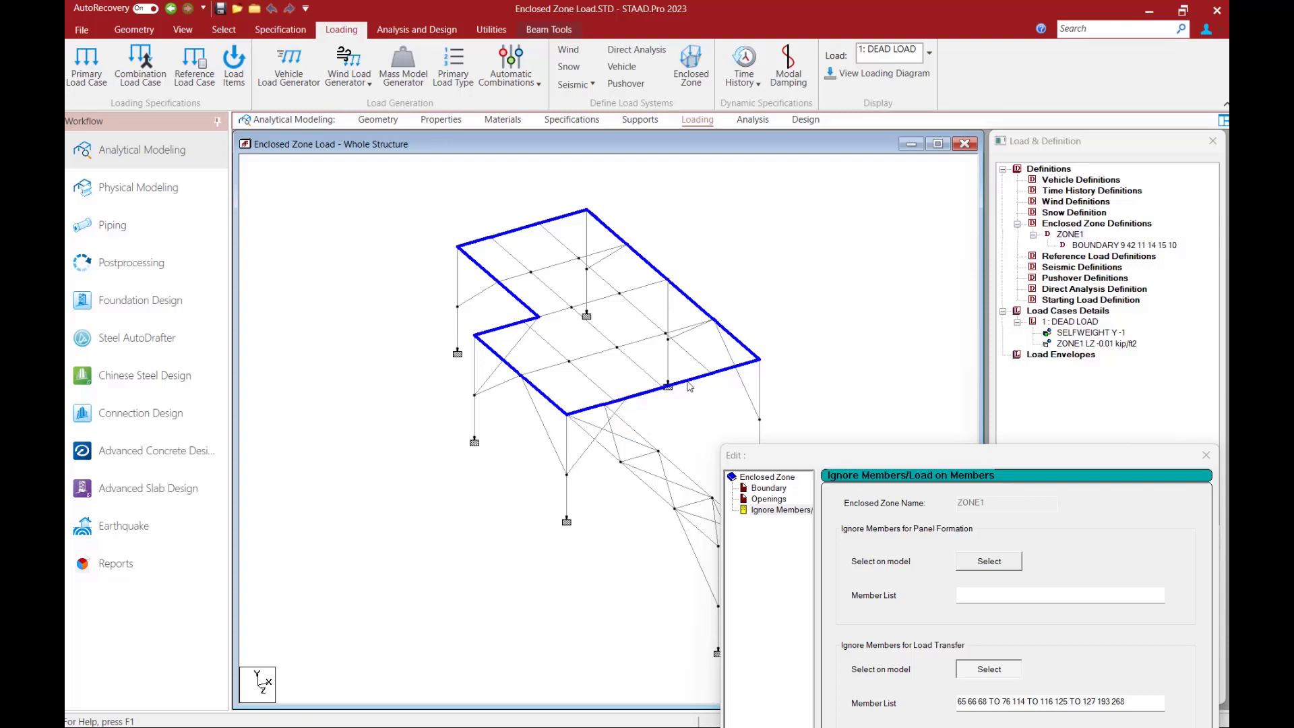
{"action": "left_click", "coordinate": [734, 376]}
{"action": "left_click", "coordinate": [717, 372]}
{"action": "left_click_drag", "start_coordinate": [819, 461], "coordinate": [527, 216]}
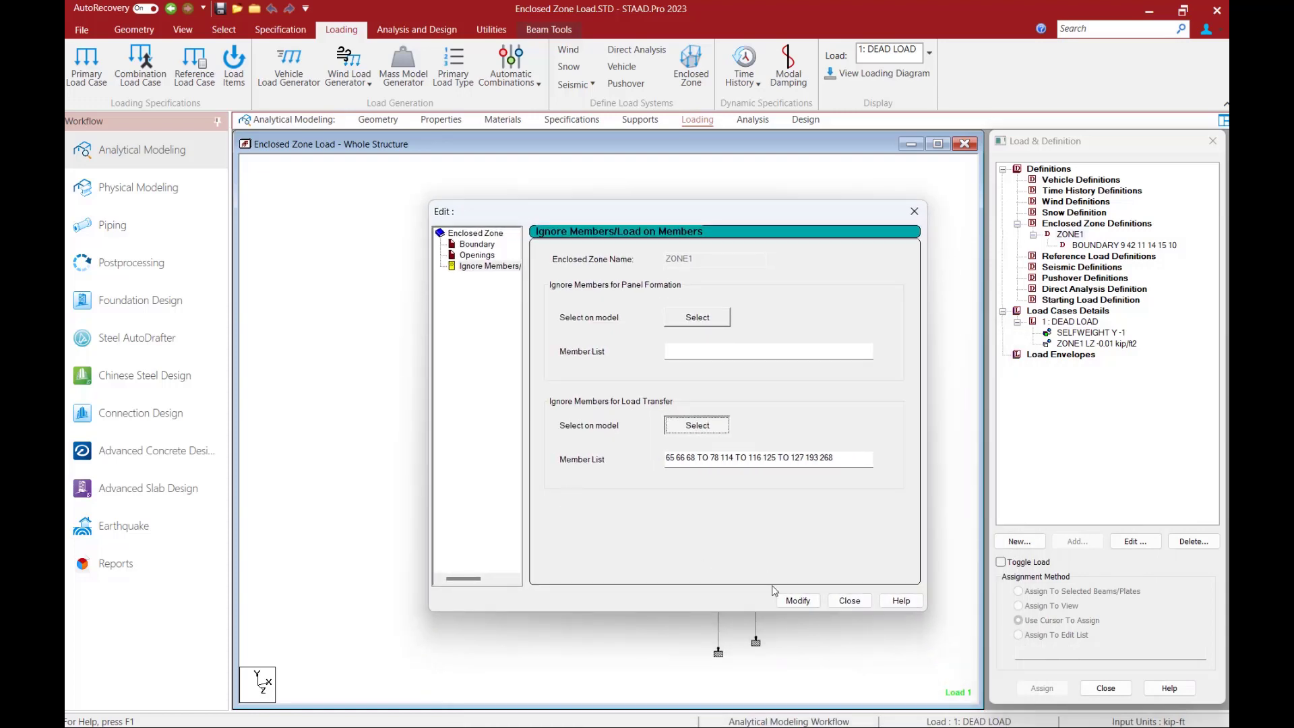
{"action": "left_click", "coordinate": [796, 599]}
{"action": "left_click", "coordinate": [849, 601]}
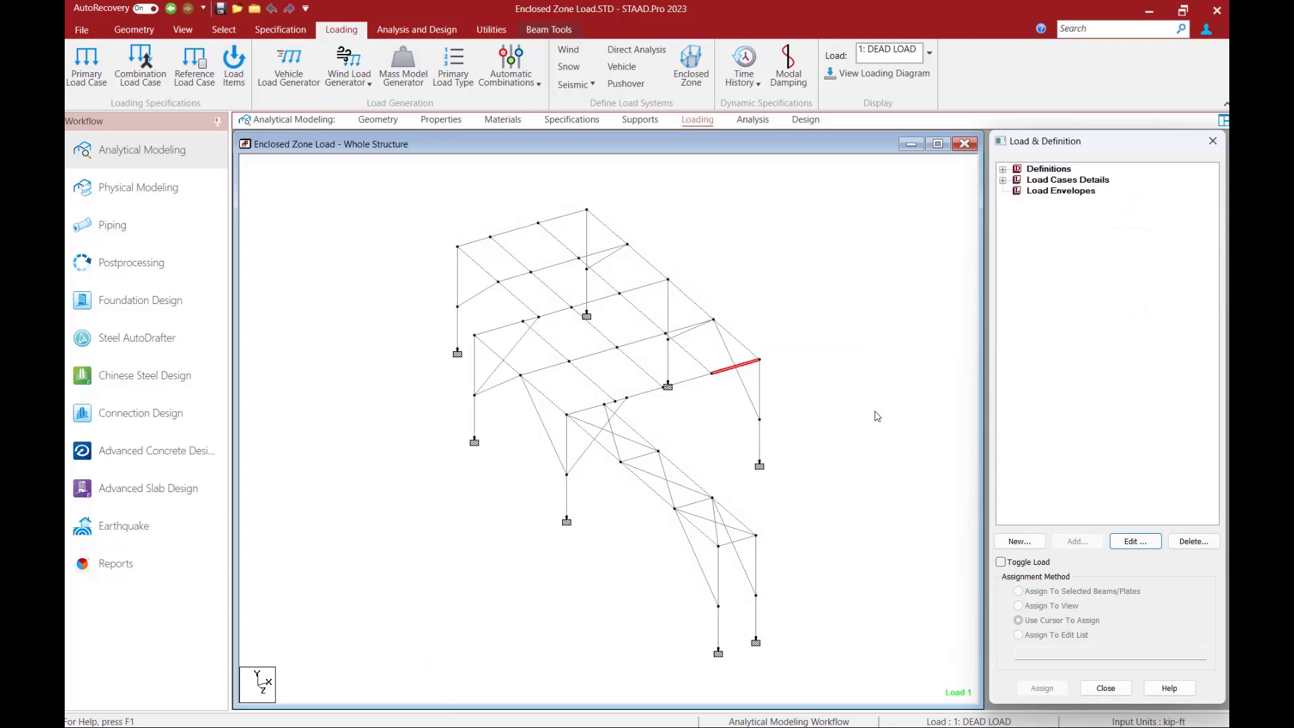
{"action": "left_click", "coordinate": [876, 418]}
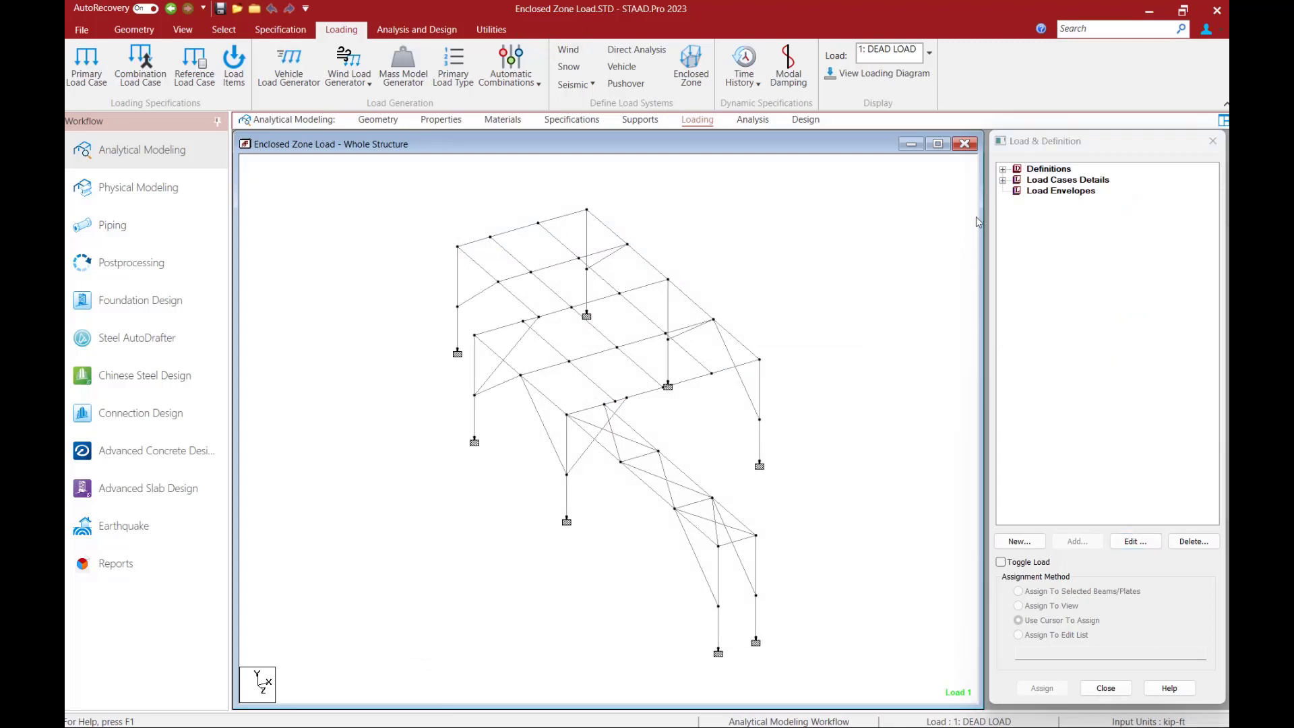
- Inspect the ZONE1 enclosed zone definition, including its boundary nodes and ignored members
{"action": "left_click", "coordinate": [1003, 169]}
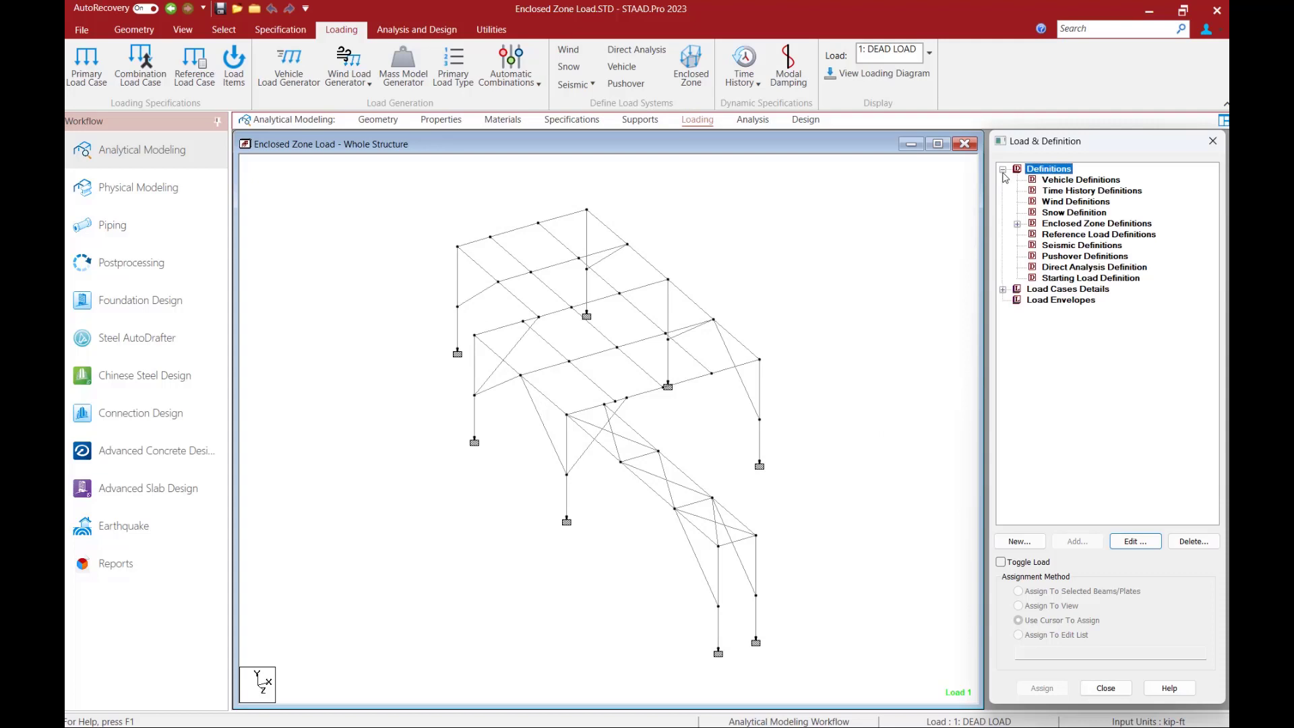
{"action": "left_click", "coordinate": [1017, 224]}
{"action": "left_click", "coordinate": [1059, 234]}
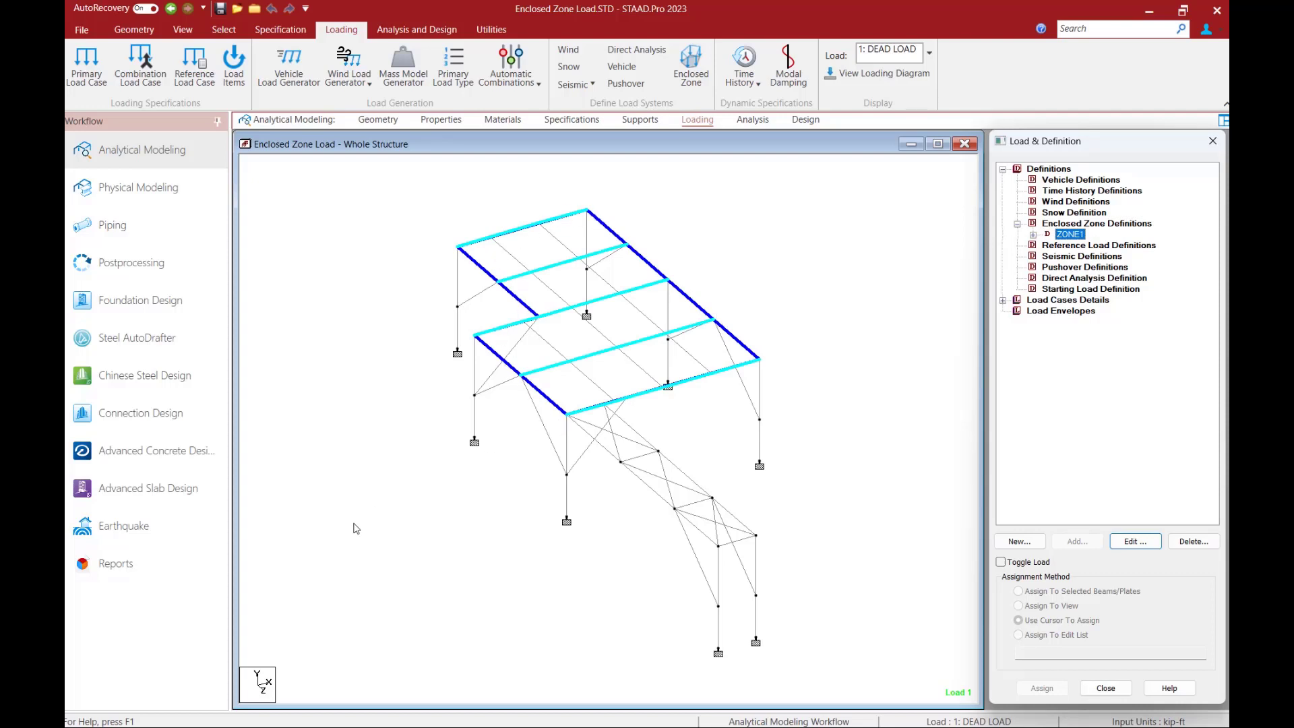
{"action": "left_click", "coordinate": [1034, 235]}
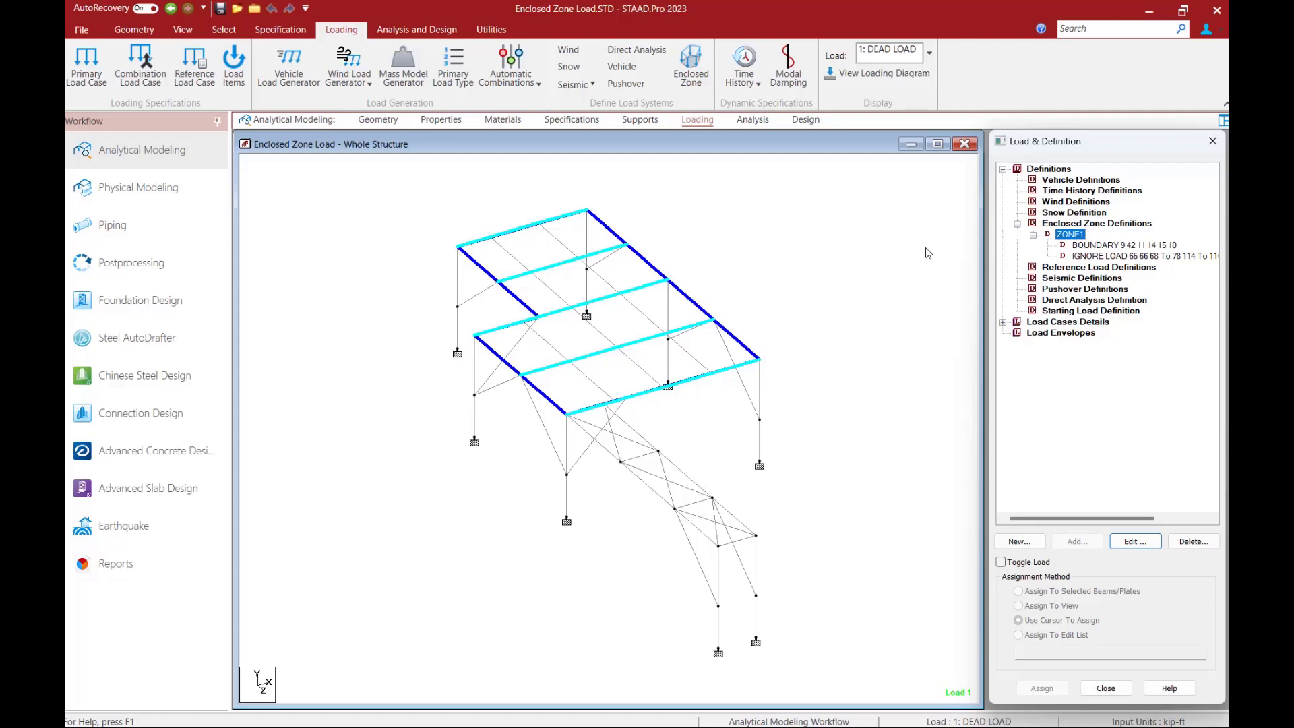
- Display how the ZONE1 load in the dead load case is distributed over the roof members
{"action": "left_click", "coordinate": [1003, 322]}
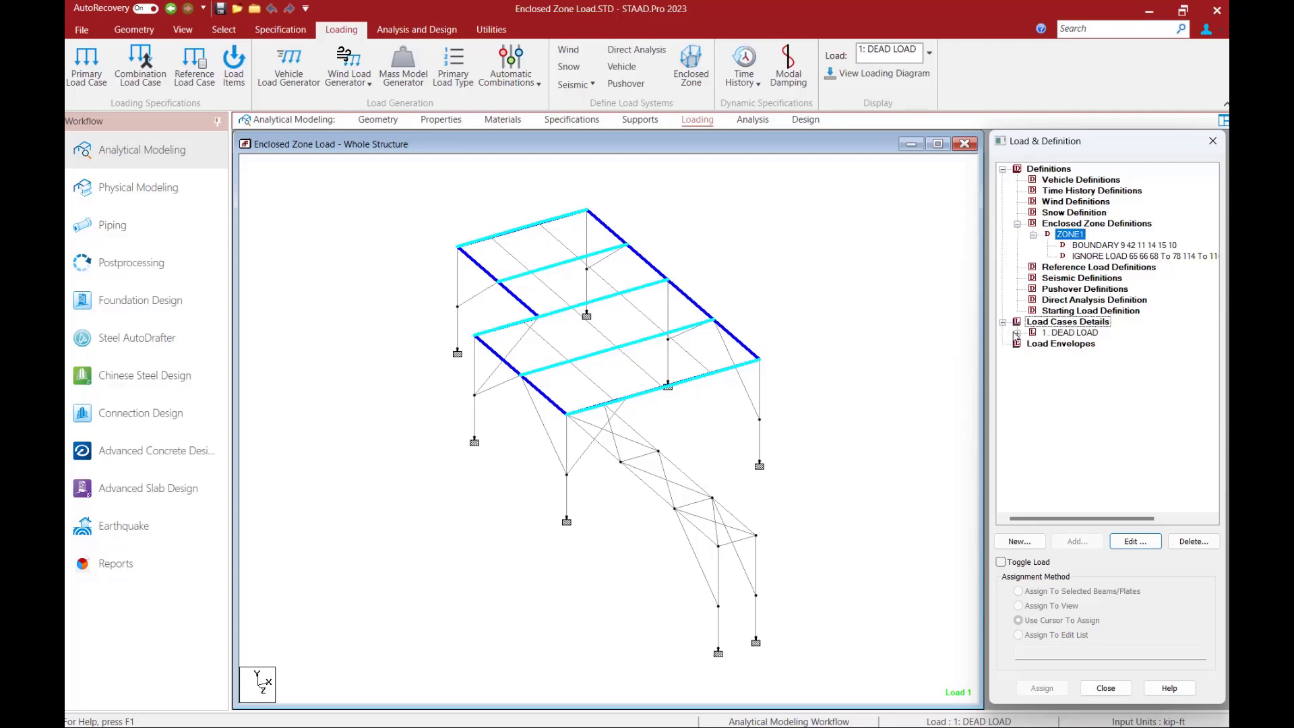
{"action": "left_click", "coordinate": [1017, 334]}
{"action": "left_click", "coordinate": [1073, 355]}
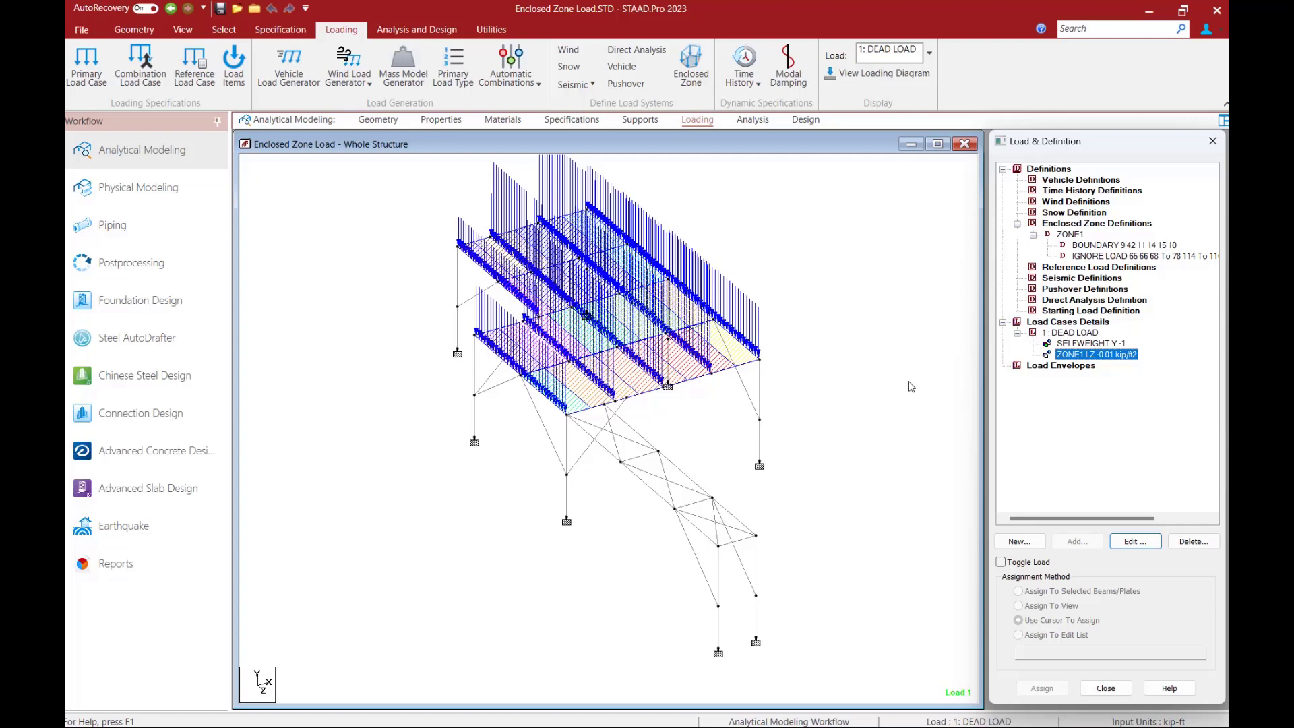
- Modify ZONE1 by adding an opening in the third roof bay bounded by nodes 43, 46, 47 and 44
{"action": "left_click", "coordinate": [1071, 235]}
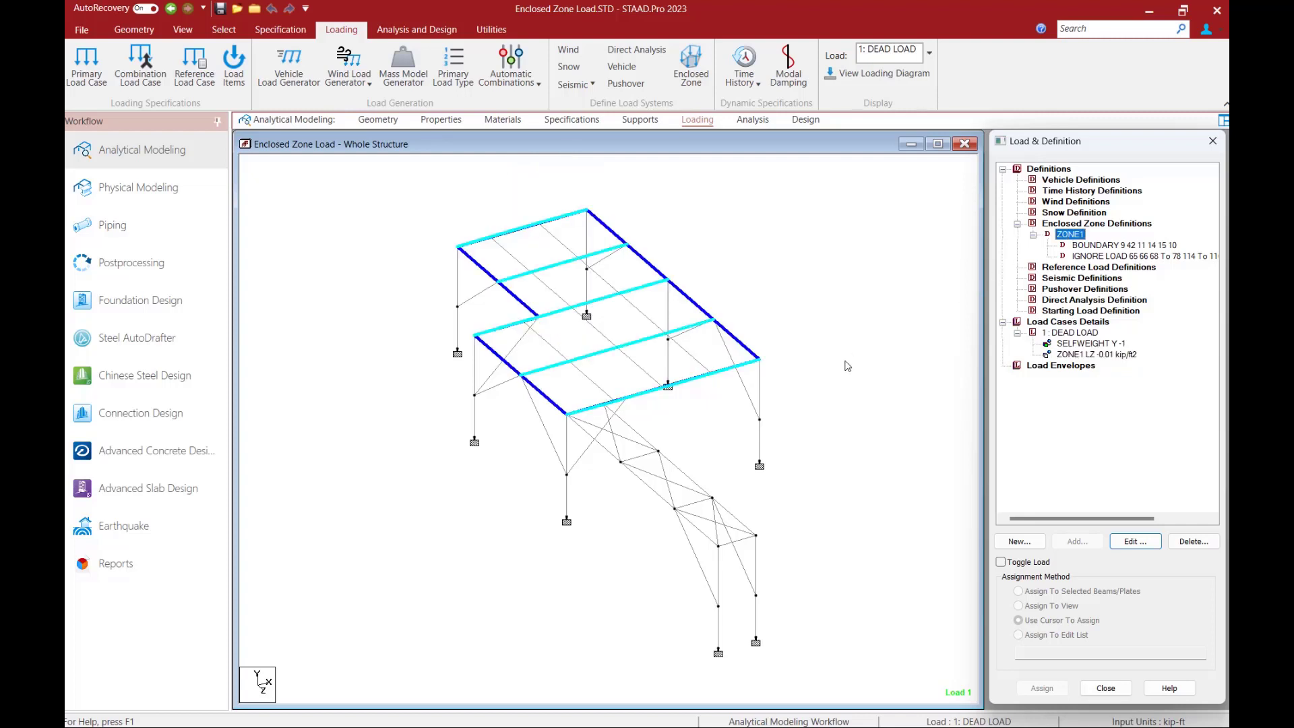
{"action": "left_click", "coordinate": [1136, 542]}
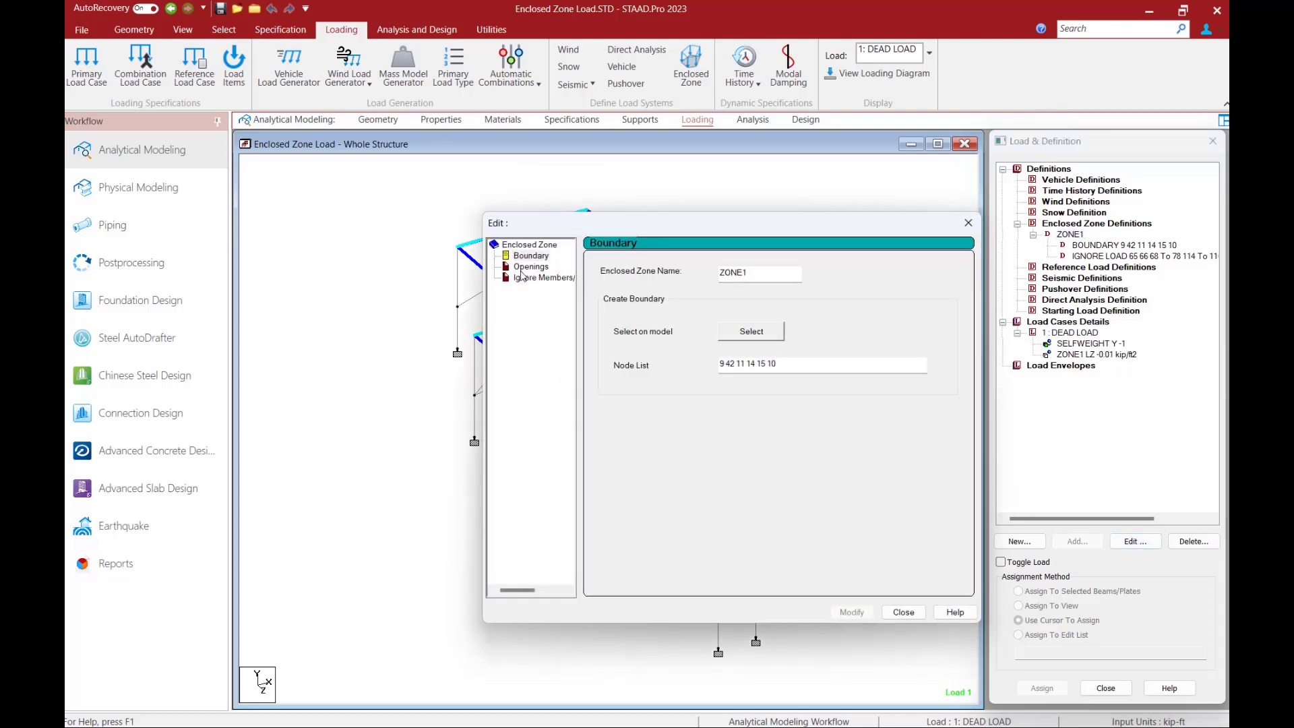
{"action": "left_click", "coordinate": [523, 269]}
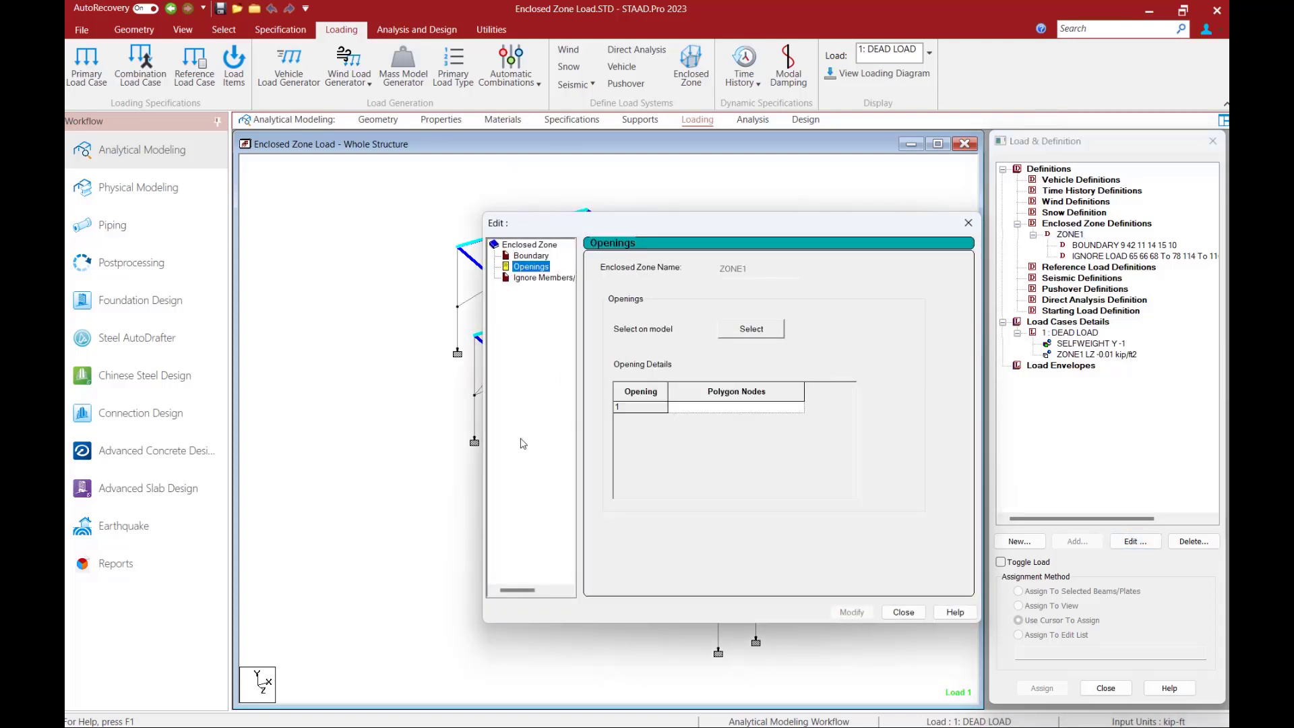
{"action": "left_click", "coordinate": [747, 330]}
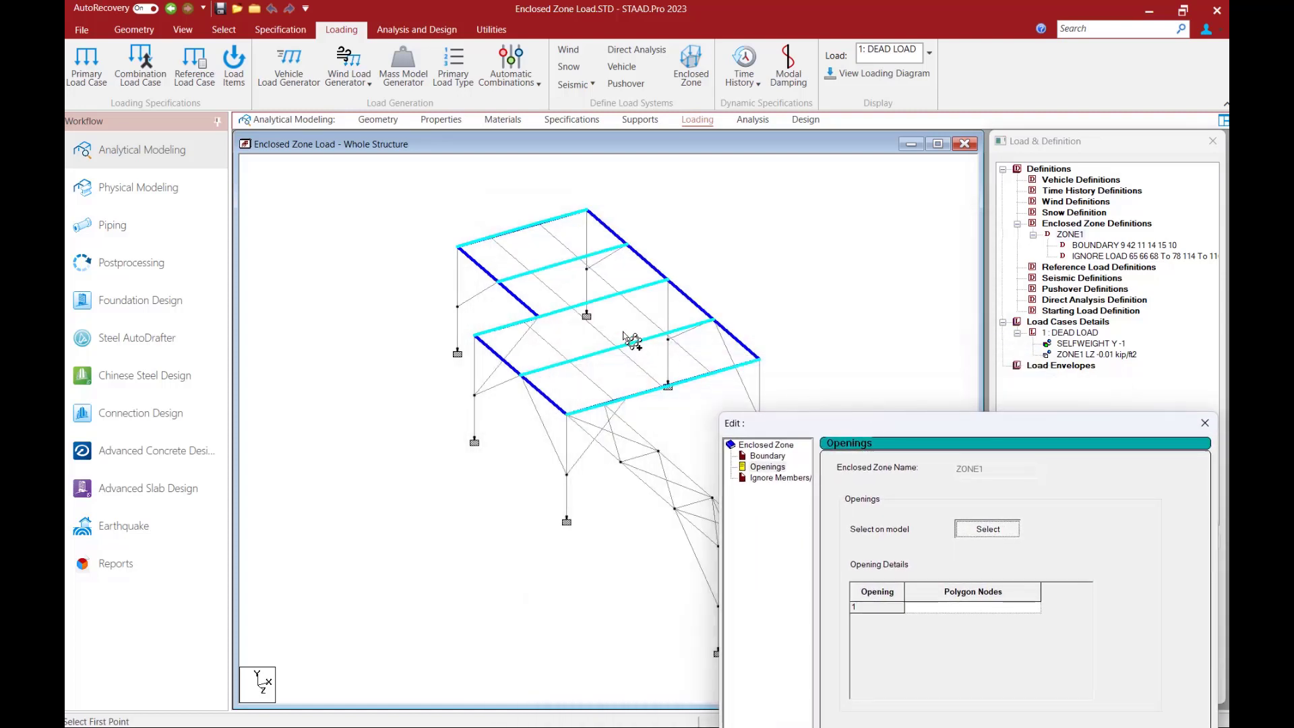
{"action": "left_click", "coordinate": [573, 310]}
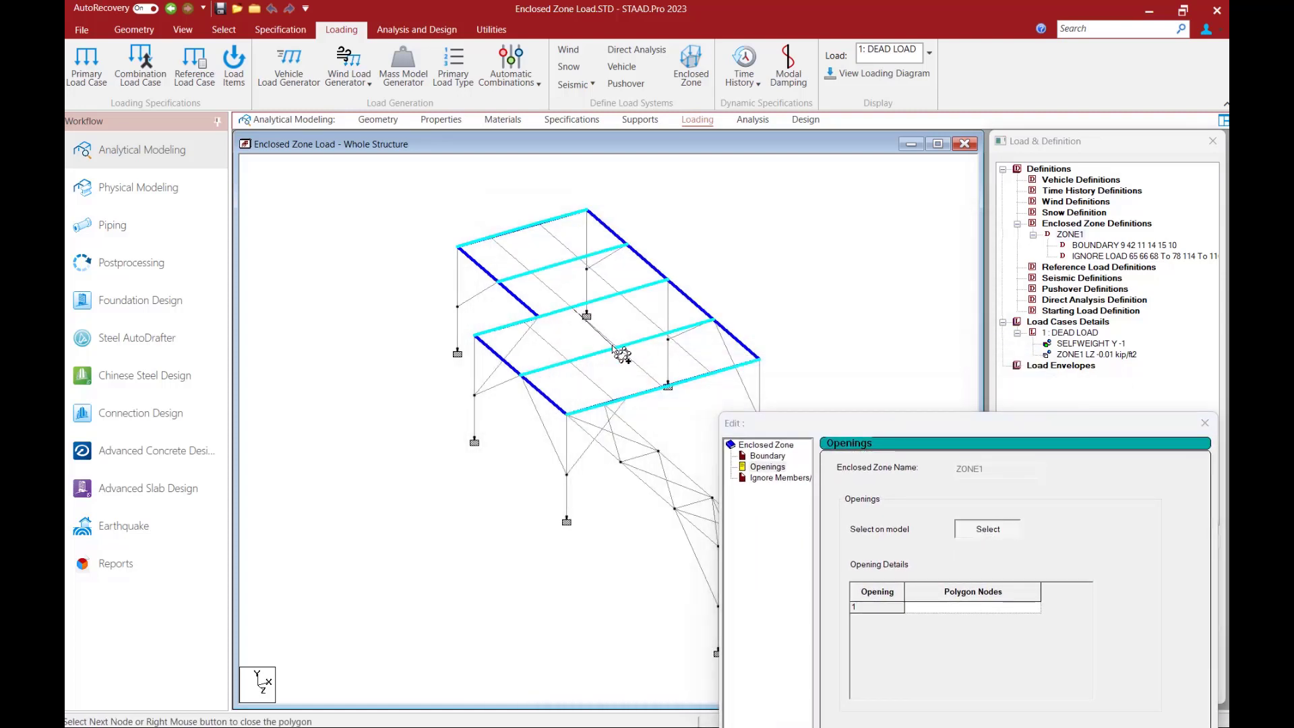
{"action": "left_click", "coordinate": [667, 335]}
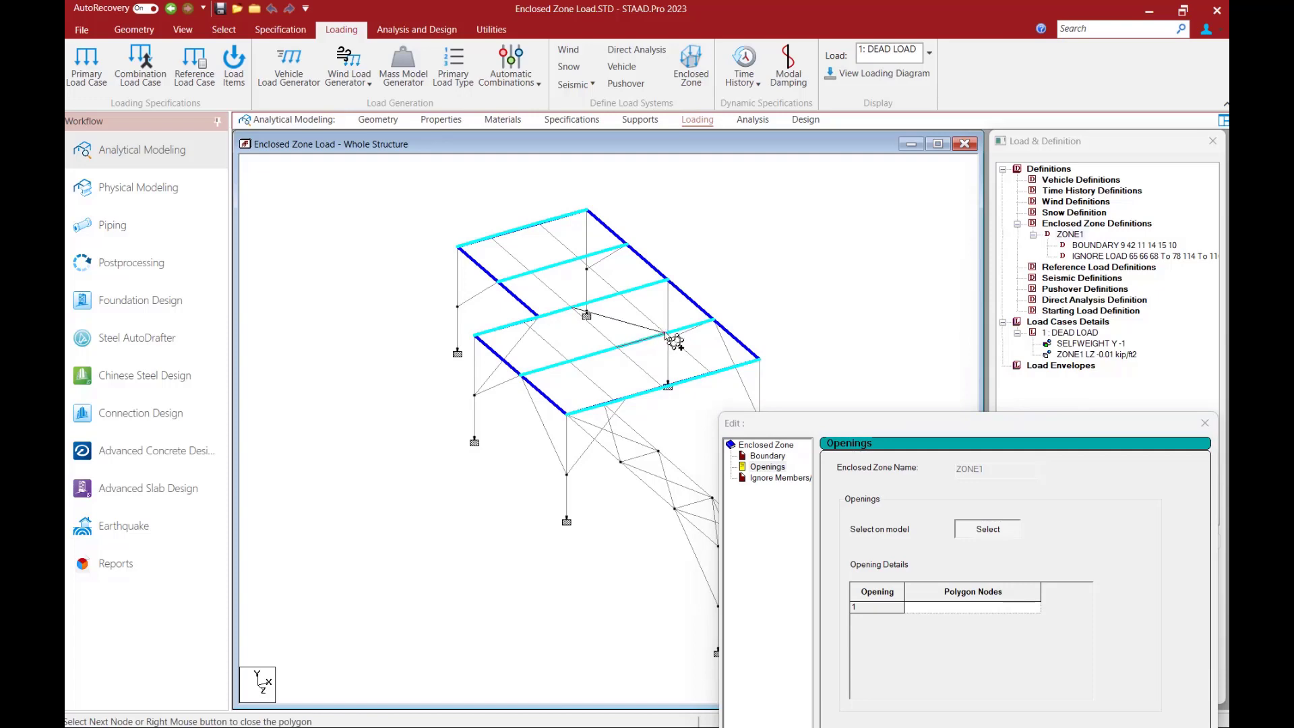
{"action": "right_click", "coordinate": [578, 317]}
{"action": "left_click_drag", "start_coordinate": [796, 424], "coordinate": [416, 128]}
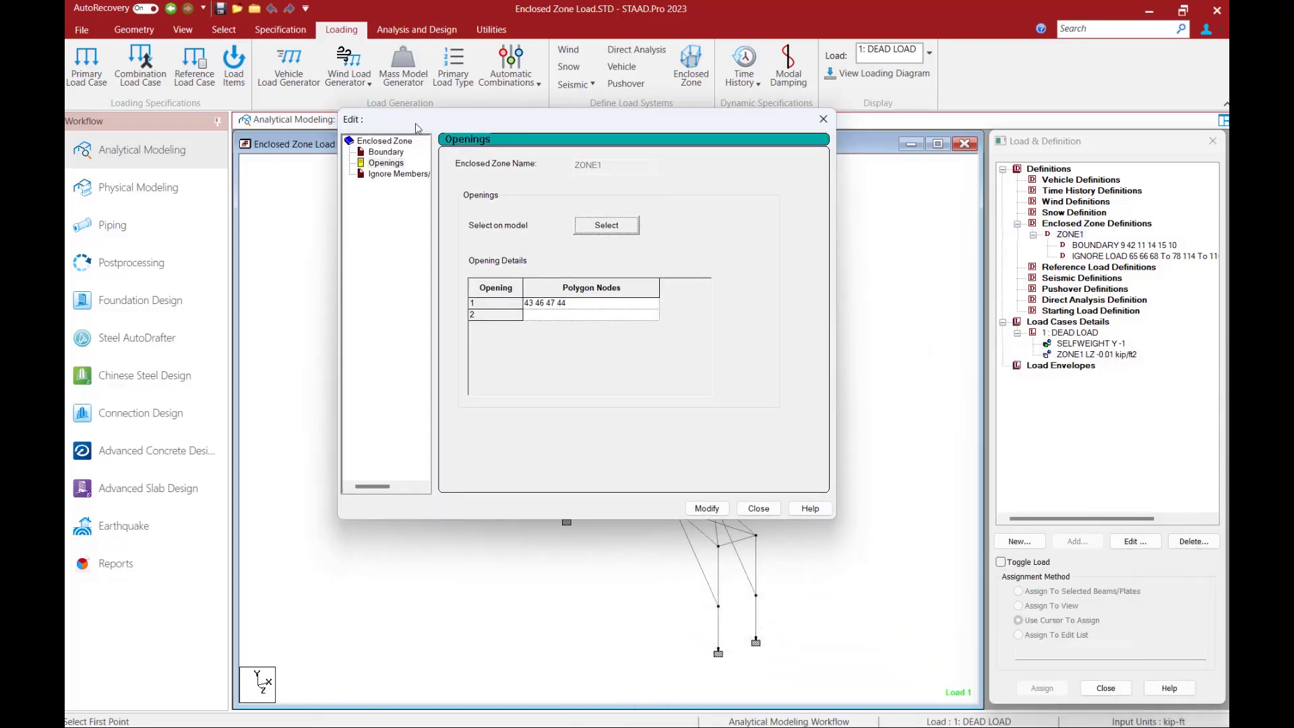
{"action": "left_click", "coordinate": [702, 511]}
{"action": "left_click", "coordinate": [758, 509]}
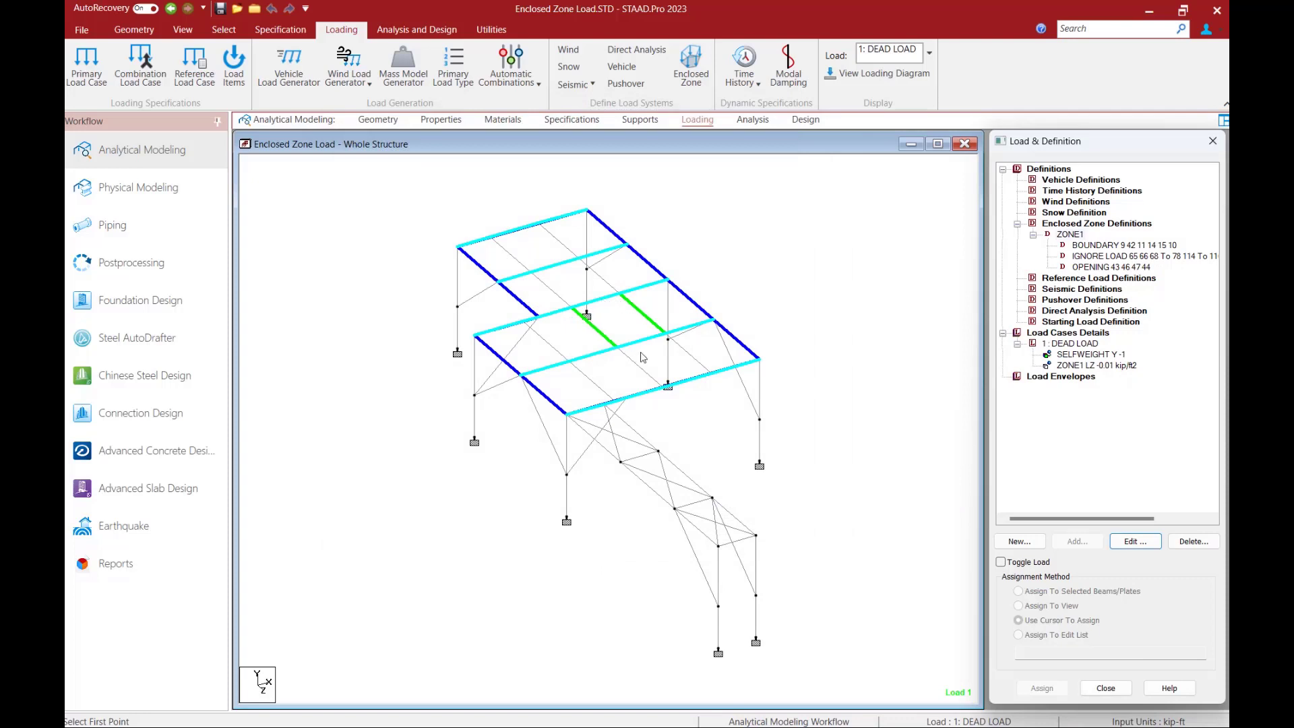
- Display the ZONE1 load in plan view to check the distribution around the opening, and return to the isometric view
{"action": "left_click", "coordinate": [1102, 366]}
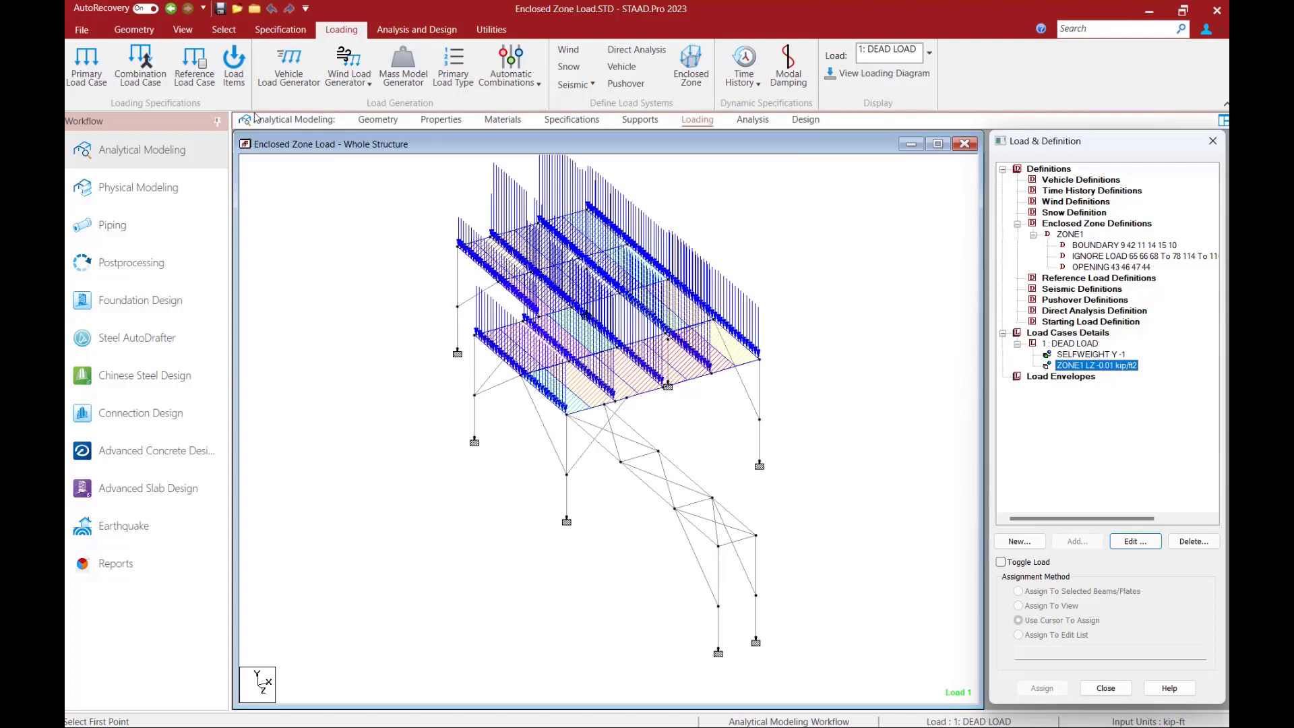
{"action": "left_click", "coordinate": [189, 34]}
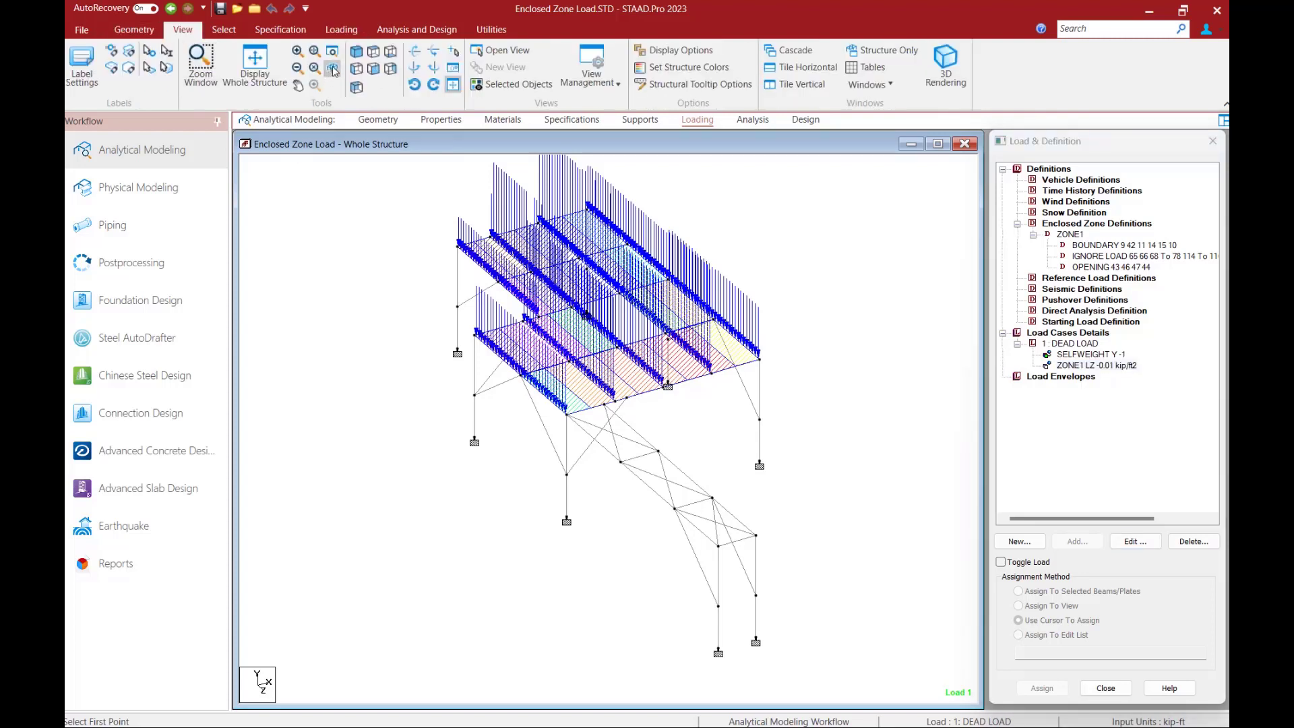
{"action": "left_click", "coordinate": [374, 55]}
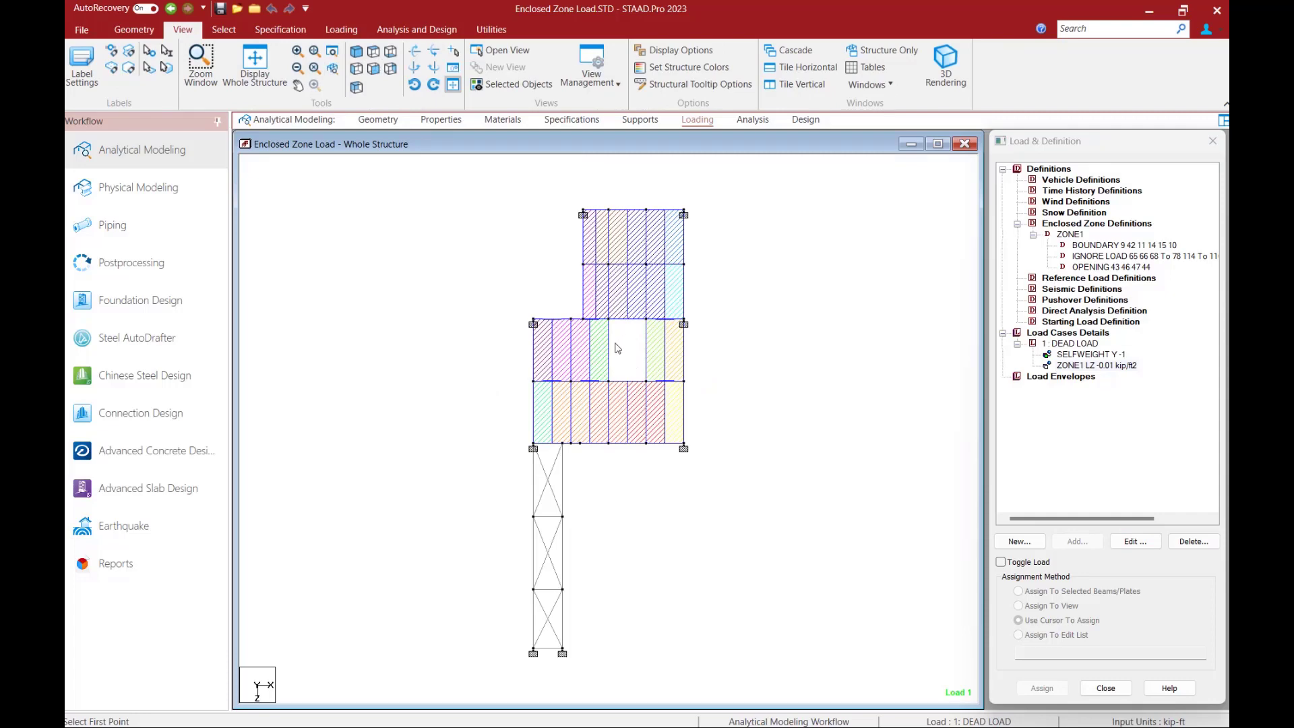
{"action": "left_click", "coordinate": [356, 51]}
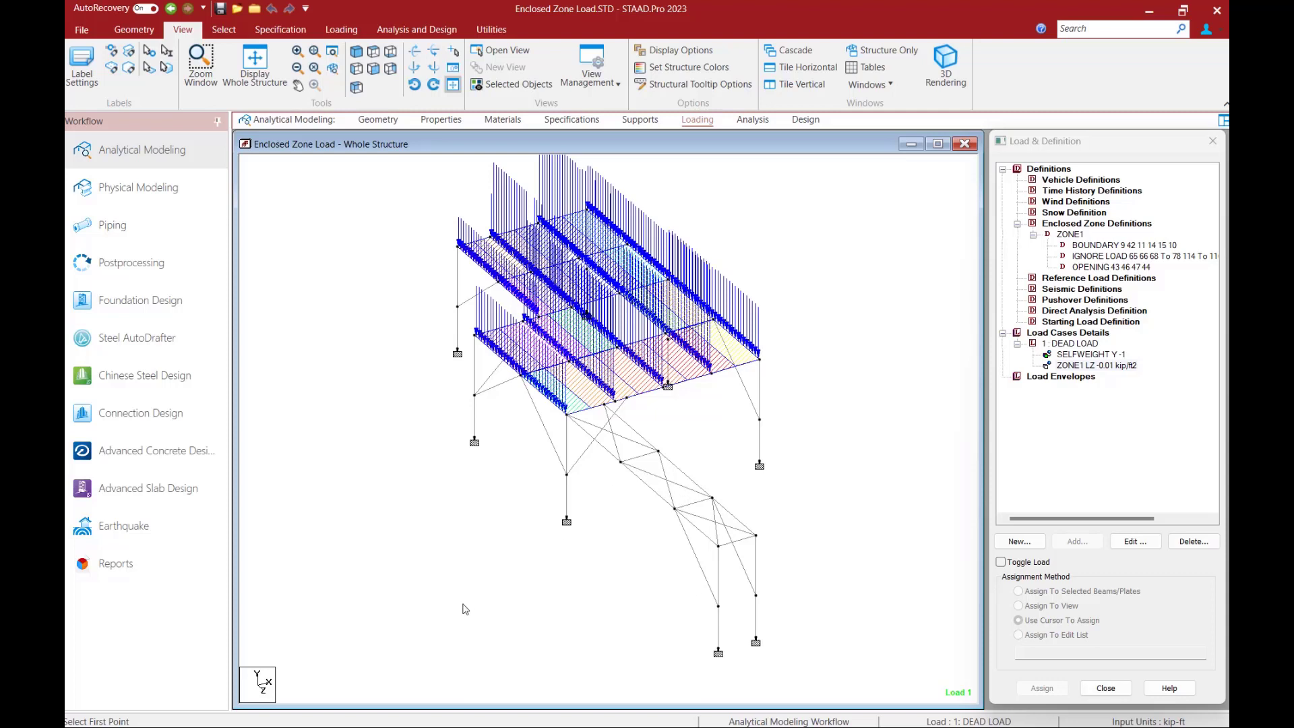
- Create enclosed zone ZONE2 over the narrow braced walkway frame with boundary nodes 88, 14, 86 and 87
{"action": "left_click", "coordinate": [338, 30]}
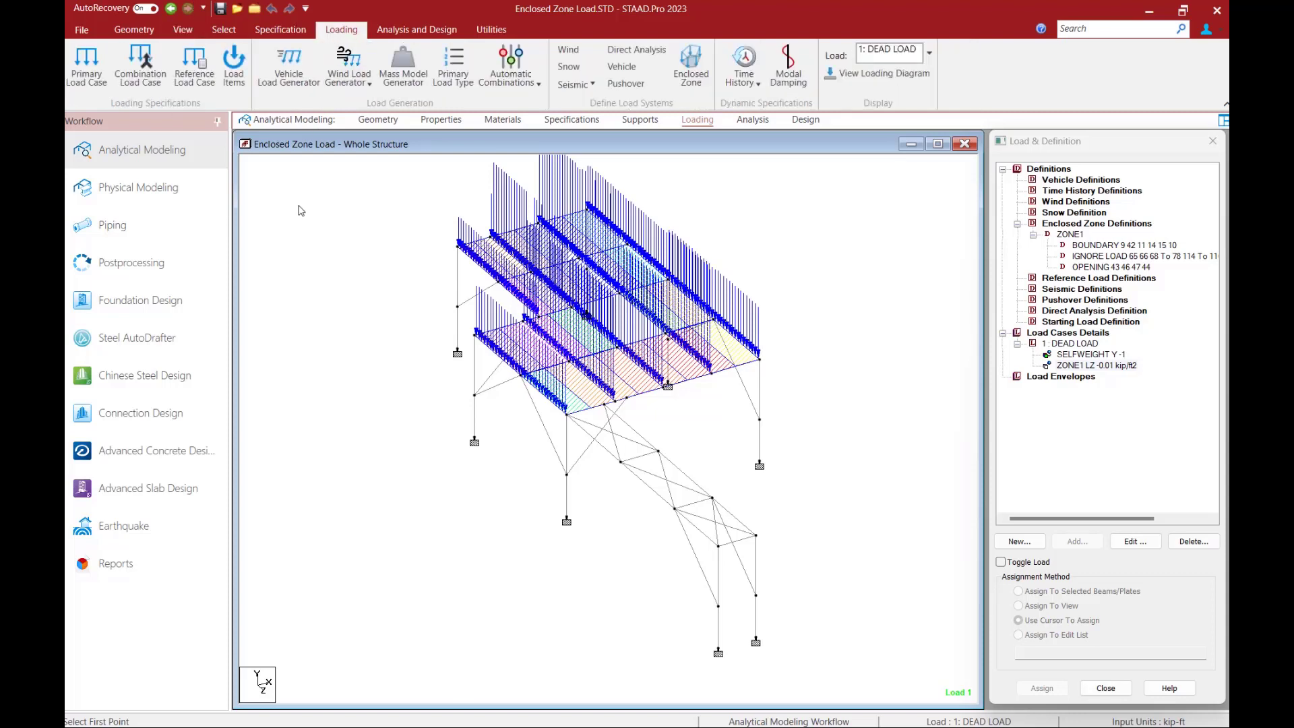
{"action": "left_click", "coordinate": [685, 78]}
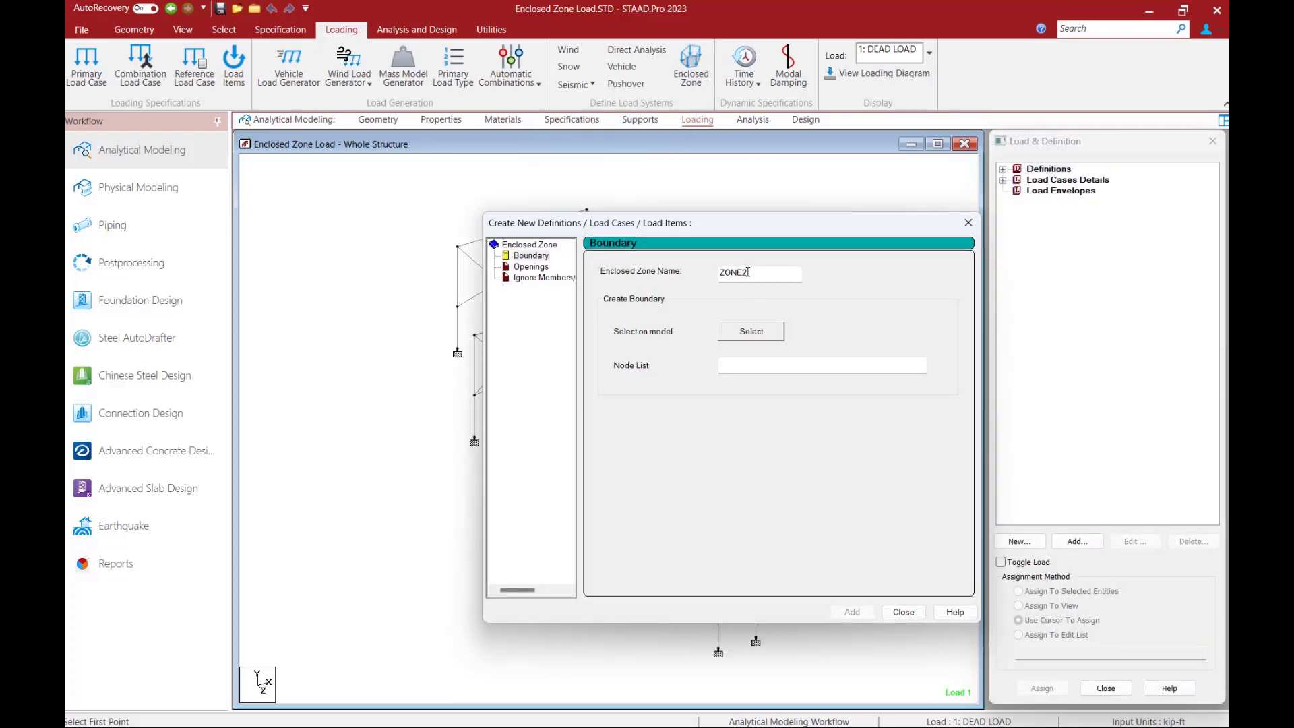
{"action": "left_click", "coordinate": [751, 335]}
{"action": "left_click_drag", "start_coordinate": [696, 229], "coordinate": [1066, 352]}
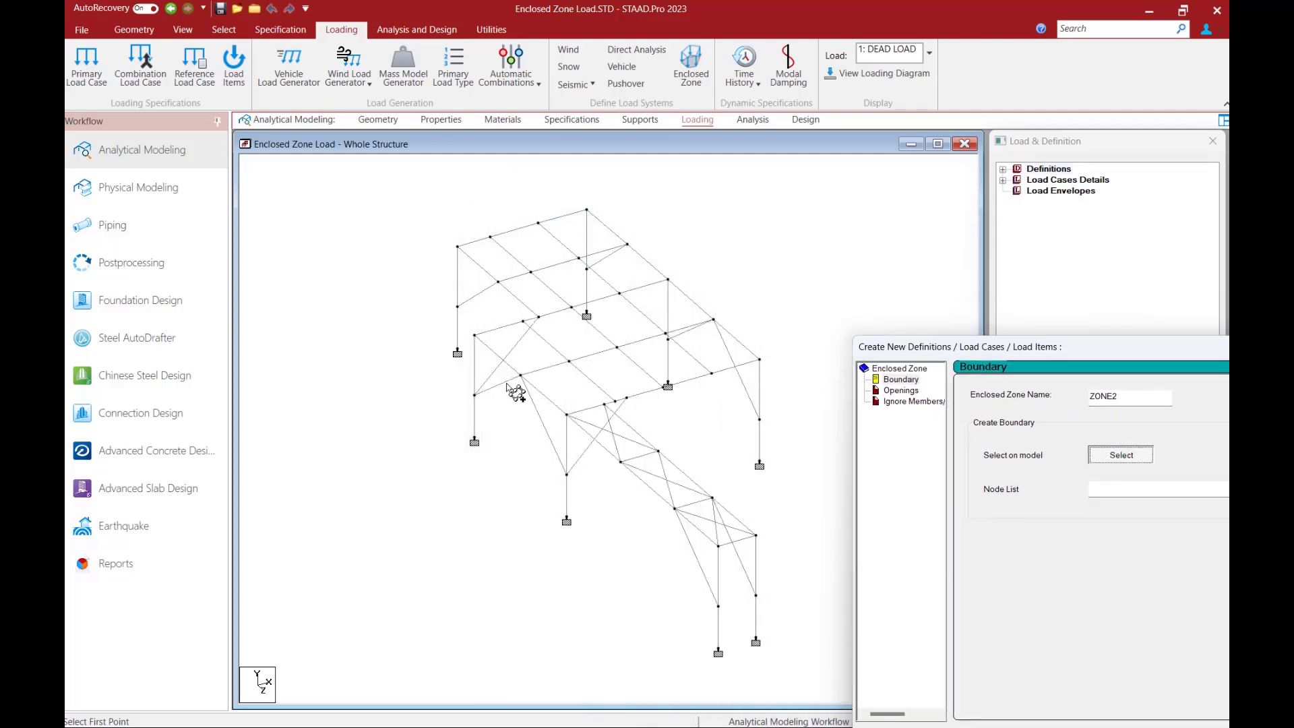
{"action": "left_click", "coordinate": [604, 405]}
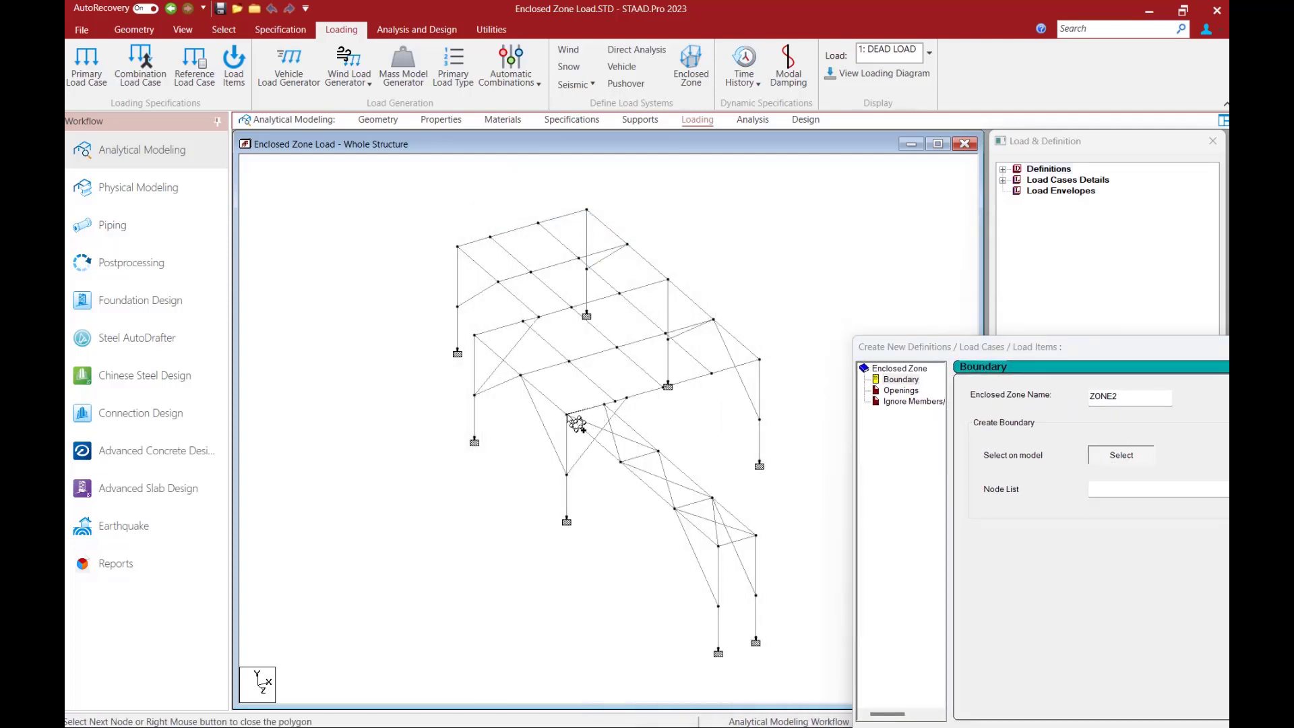
{"action": "left_click", "coordinate": [567, 415]}
{"action": "left_click", "coordinate": [718, 546]}
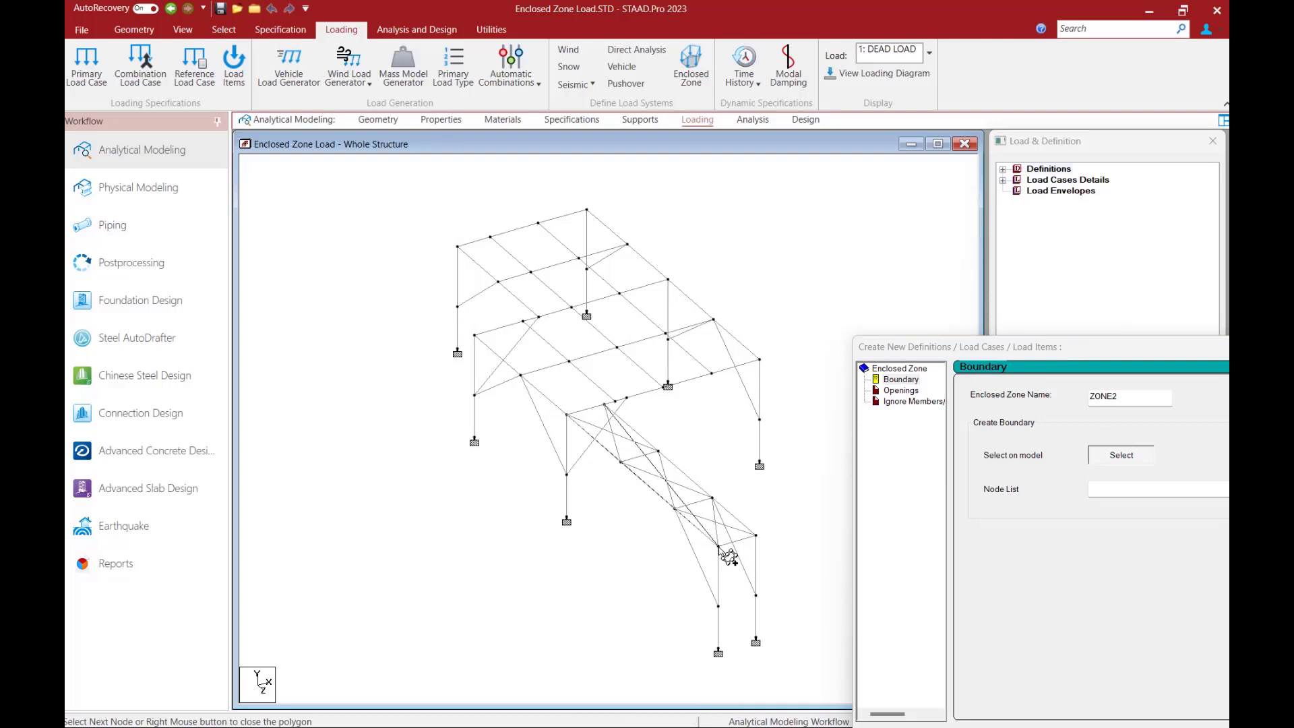
{"action": "left_click", "coordinate": [755, 536]}
{"action": "right_click", "coordinate": [599, 404]}
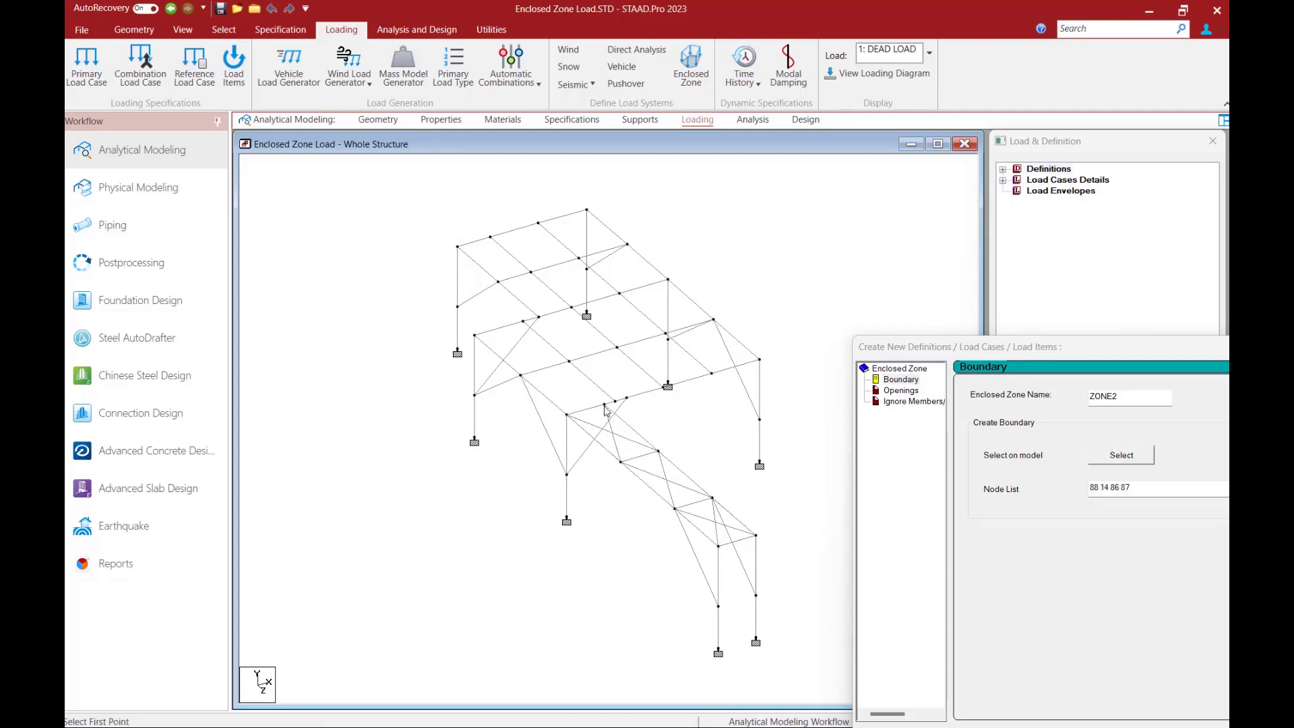
{"action": "left_click_drag", "start_coordinate": [935, 346], "coordinate": [421, 200]}
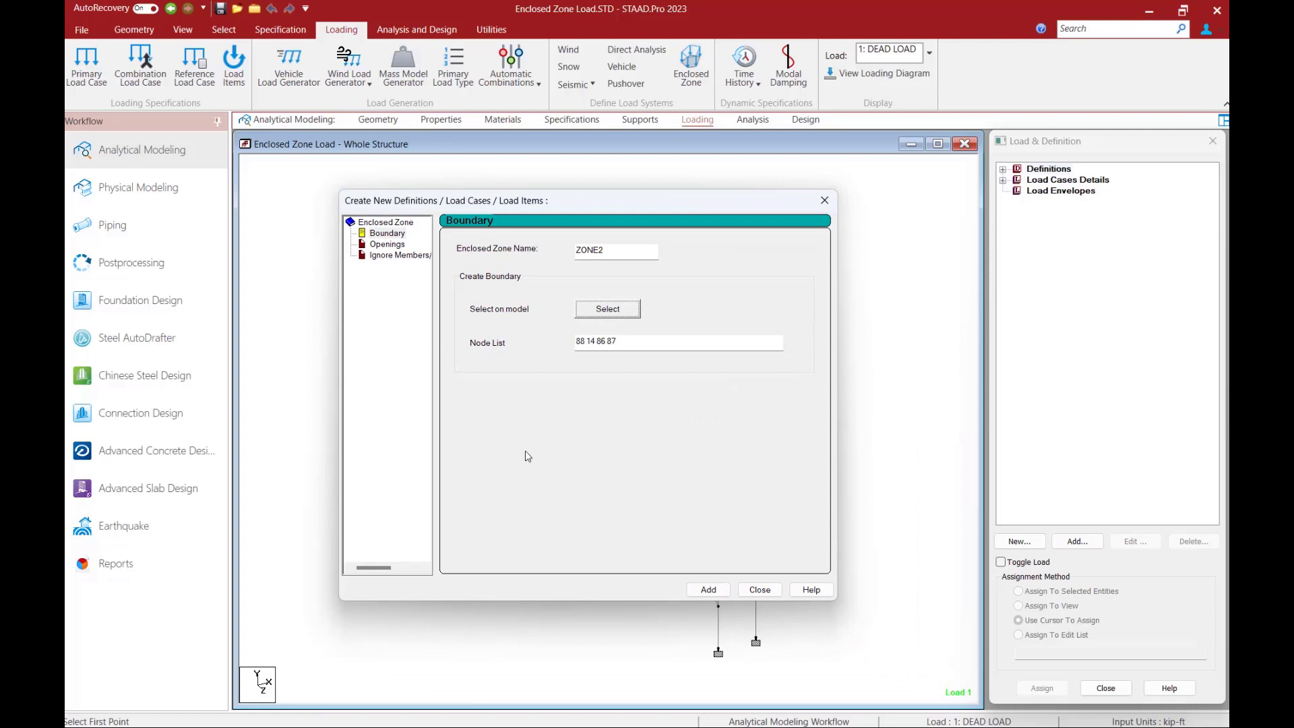
{"action": "left_click", "coordinate": [708, 590]}
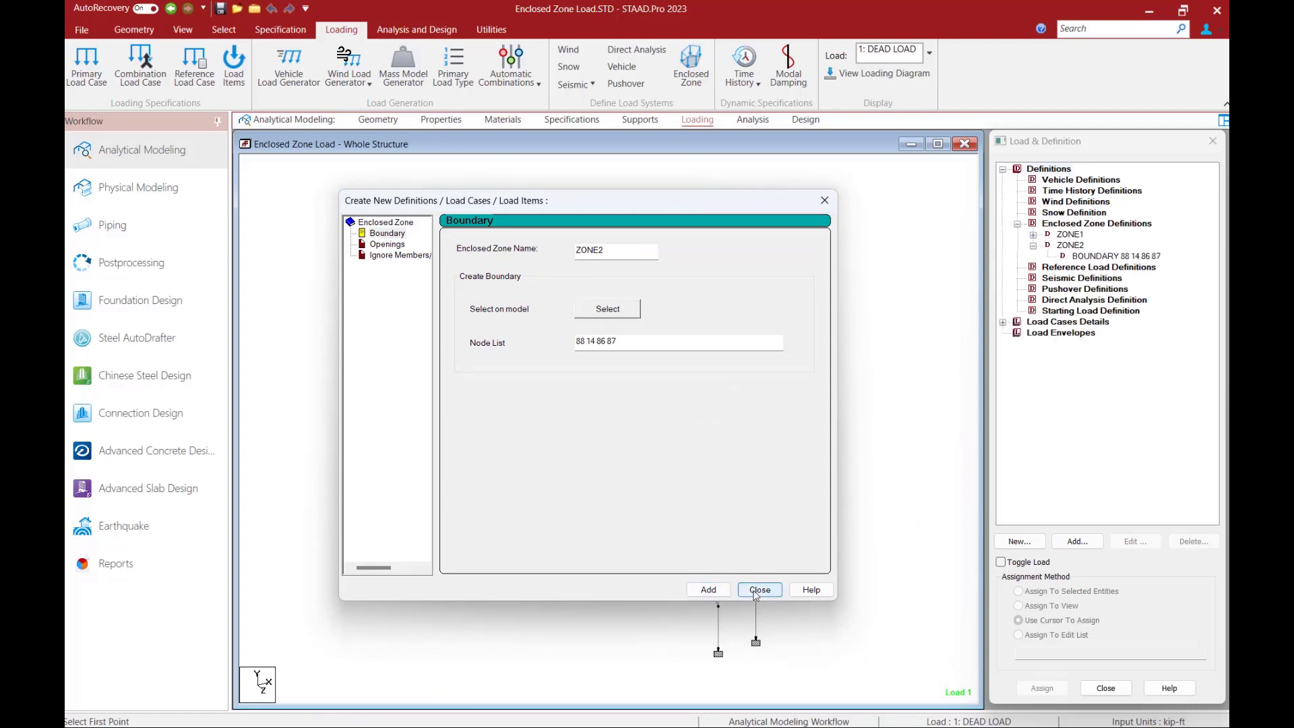
{"action": "left_click", "coordinate": [758, 591]}
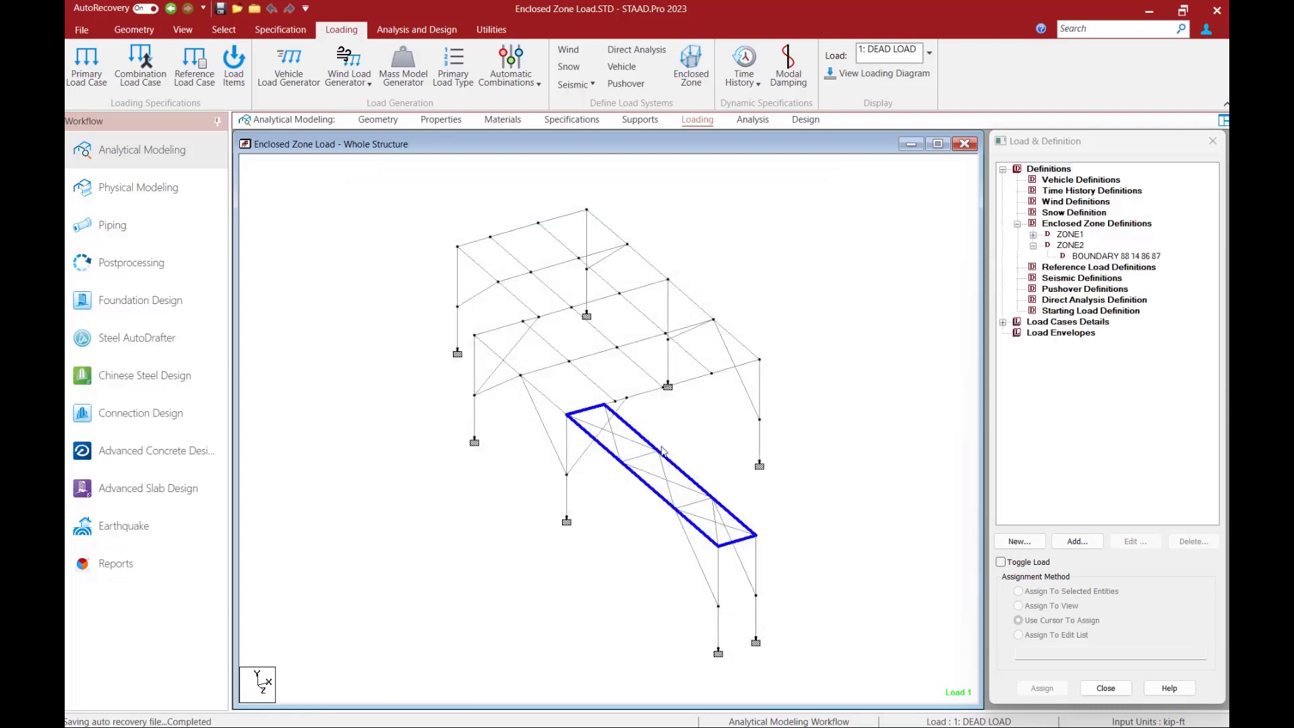
- Add an enclosed zone load of -0.02 kip/ft2 on ZONE2 to the dead load case
{"action": "left_click", "coordinate": [1069, 234]}
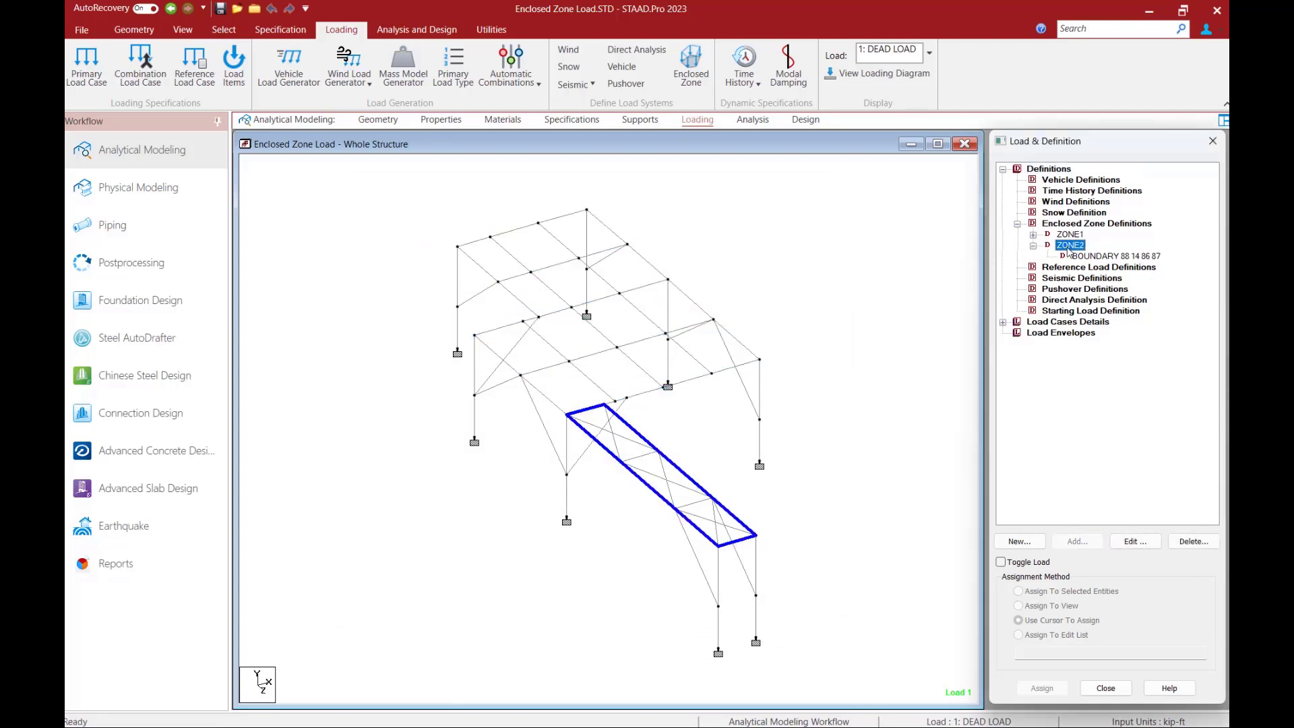
{"action": "left_click", "coordinate": [1003, 322]}
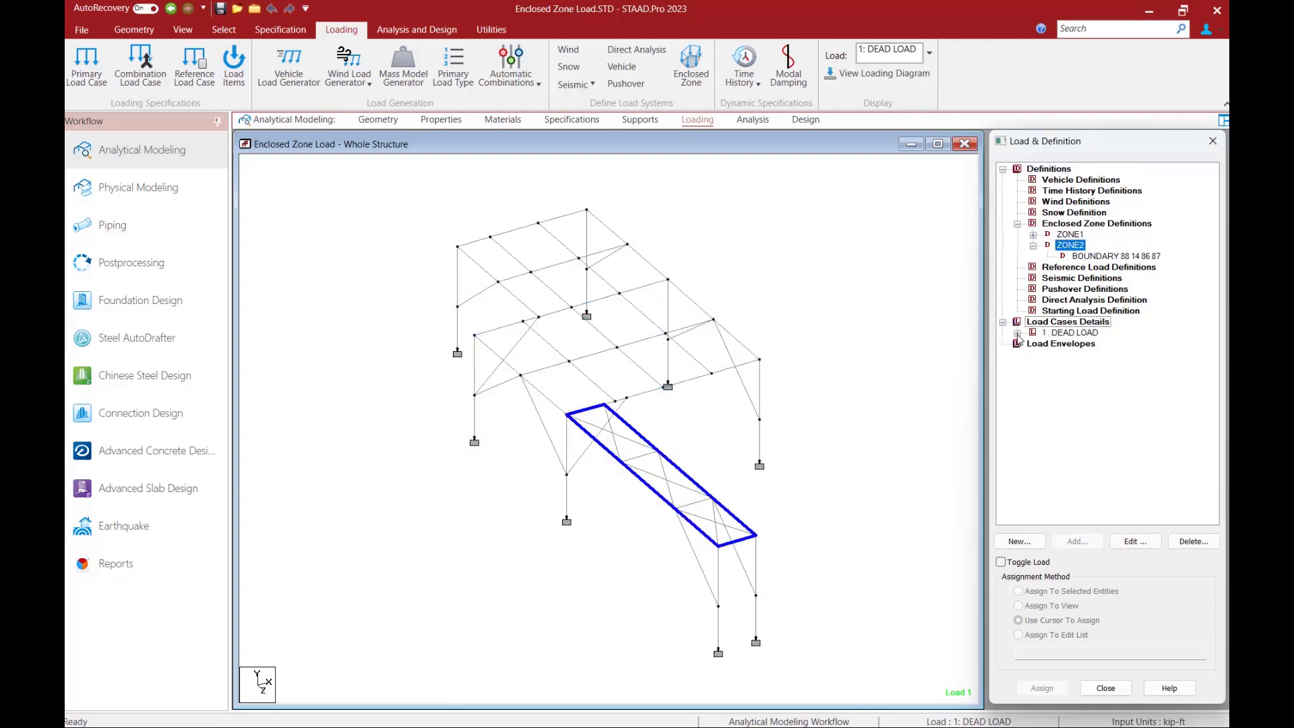
{"action": "left_click", "coordinate": [1017, 333]}
{"action": "left_click", "coordinate": [1067, 333]}
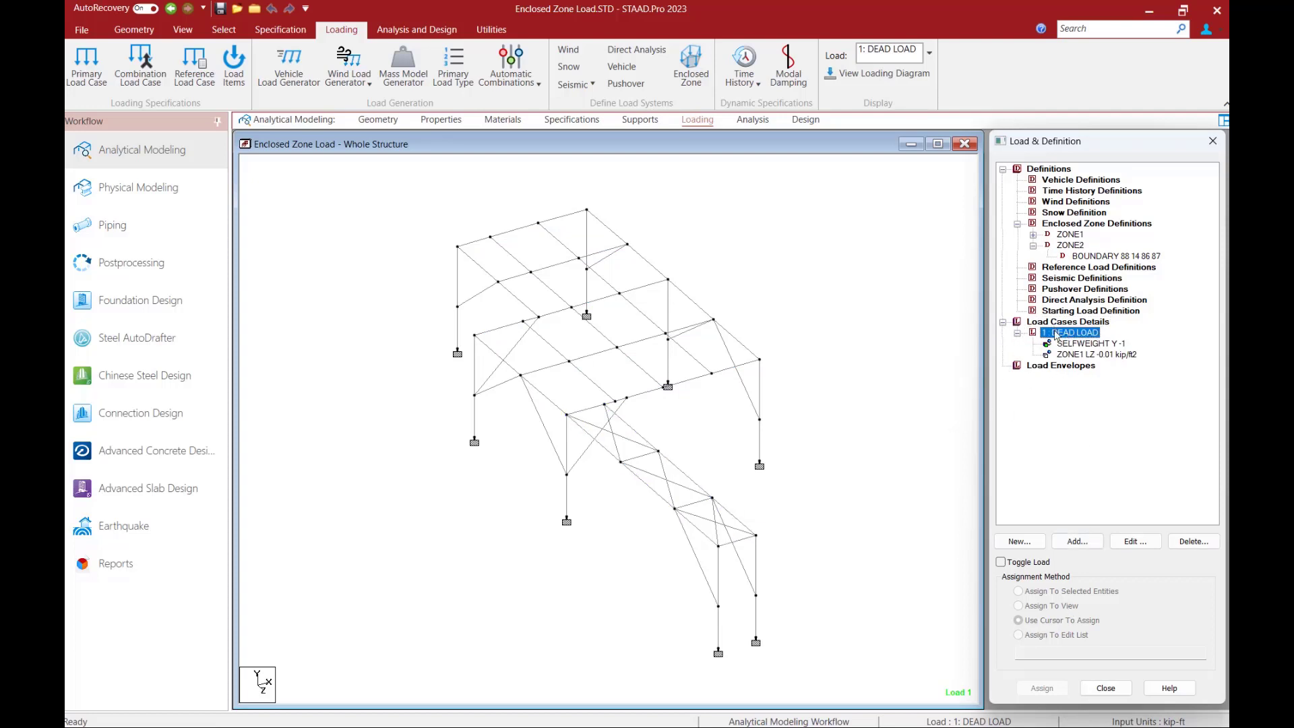
{"action": "left_click", "coordinate": [235, 86]}
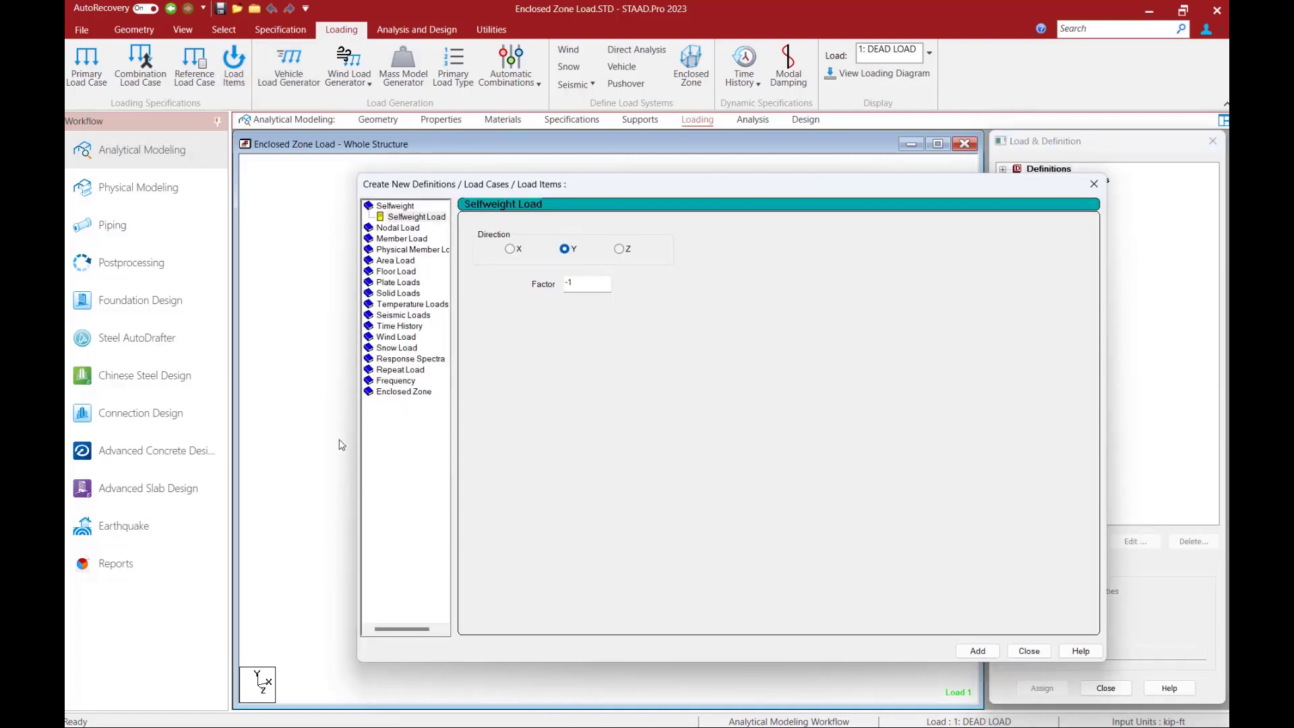
{"action": "left_click", "coordinate": [399, 393]}
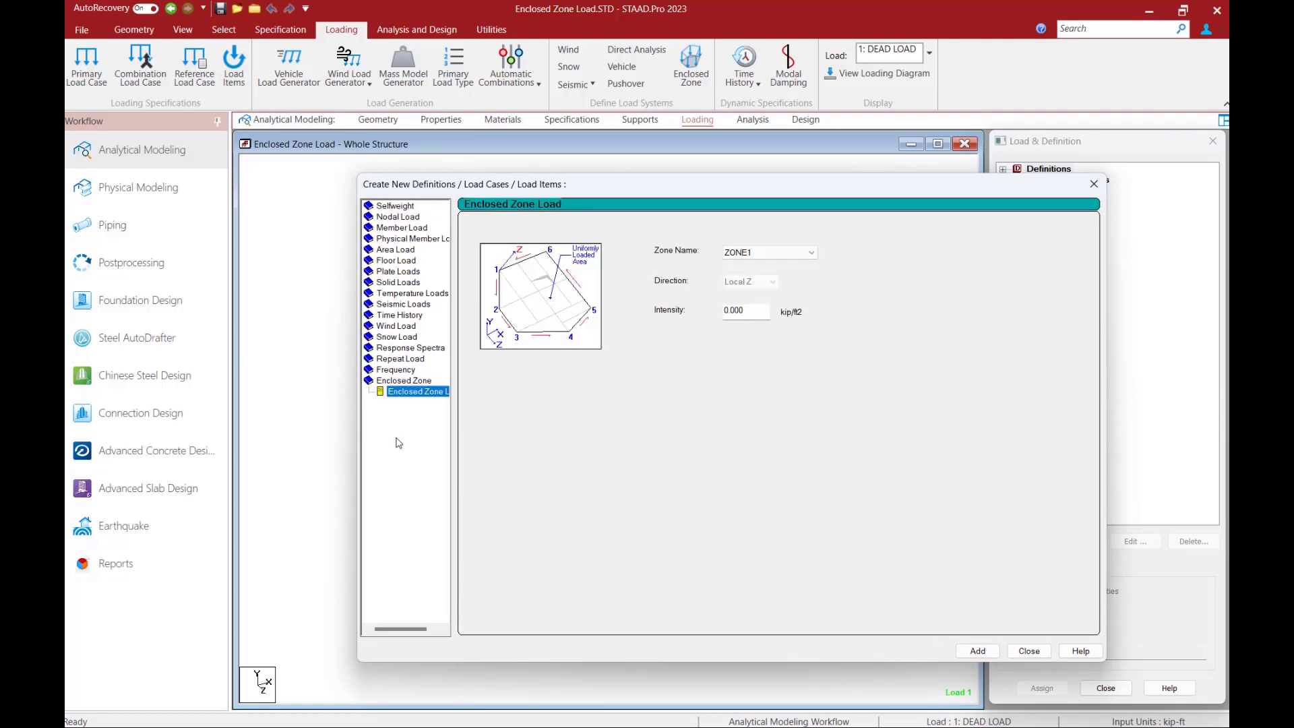
{"action": "left_click", "coordinate": [745, 257]}
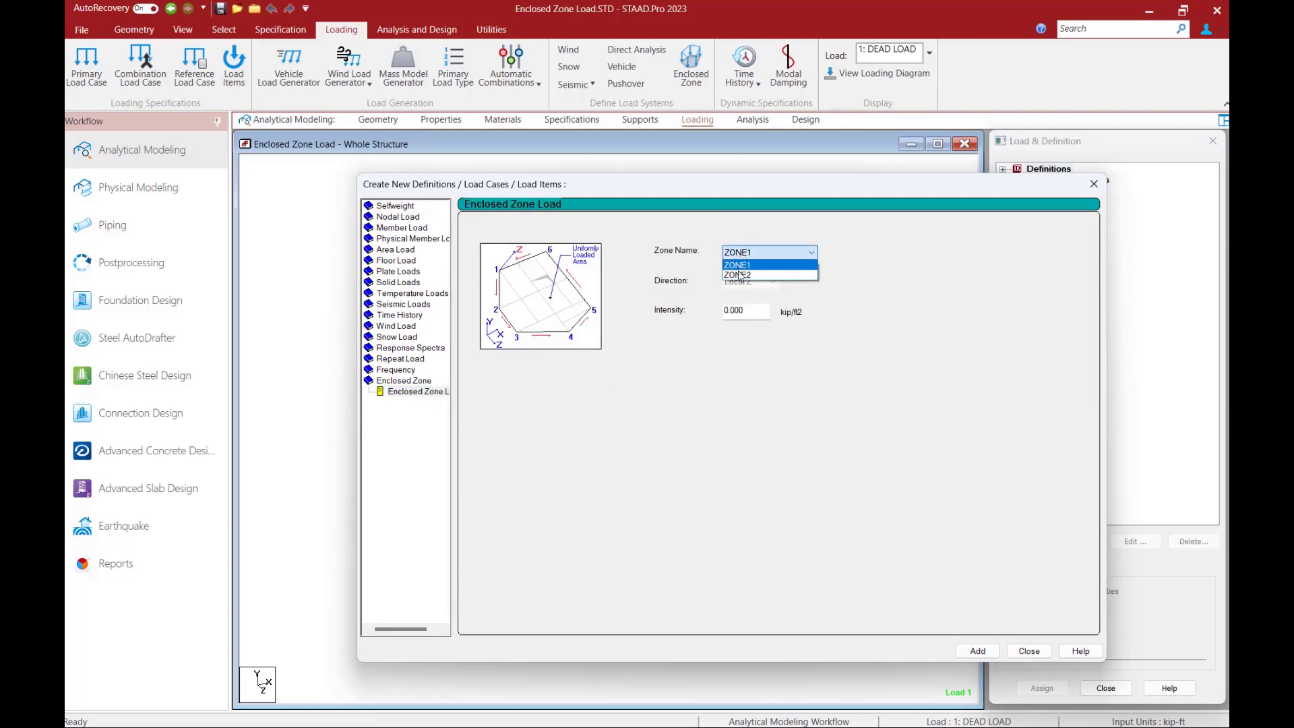
{"action": "left_click", "coordinate": [739, 275]}
{"action": "left_click_drag", "start_coordinate": [748, 310], "coordinate": [666, 307]}
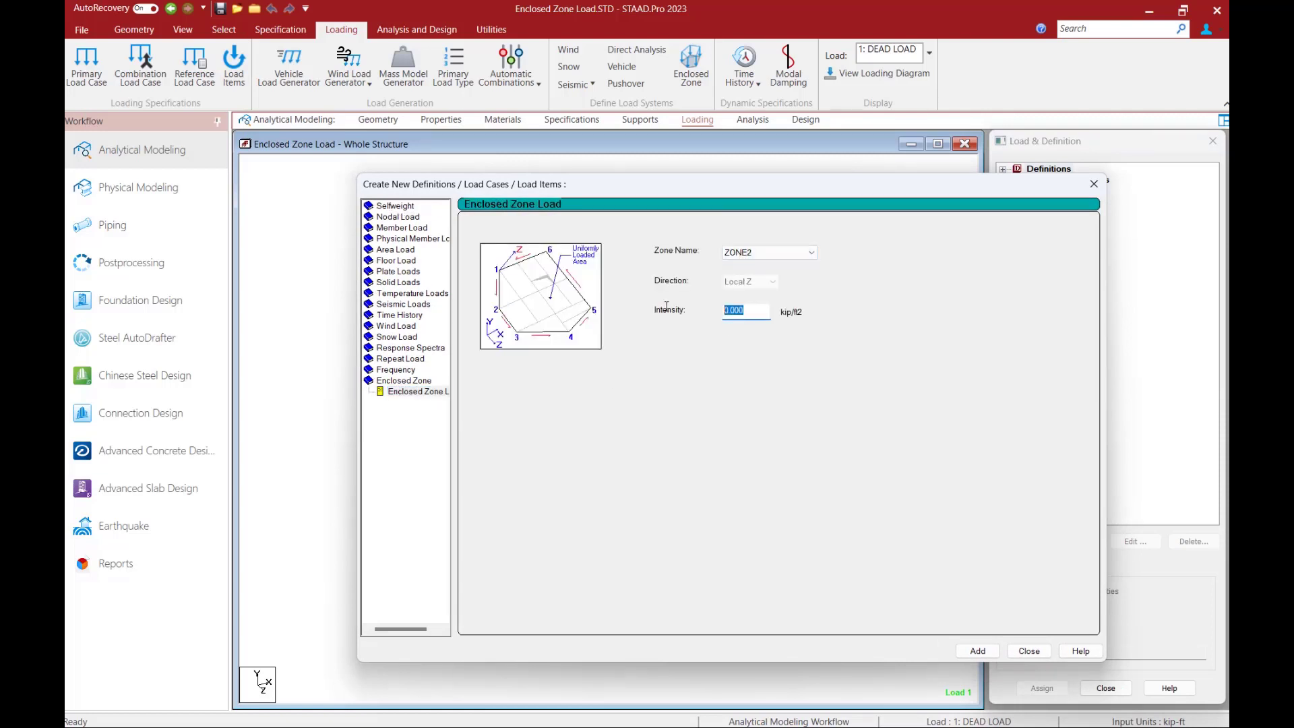
{"action": "type", "text": "-0"}
{"action": "left_click", "coordinate": [977, 651]}
{"action": "left_click", "coordinate": [1029, 651]}
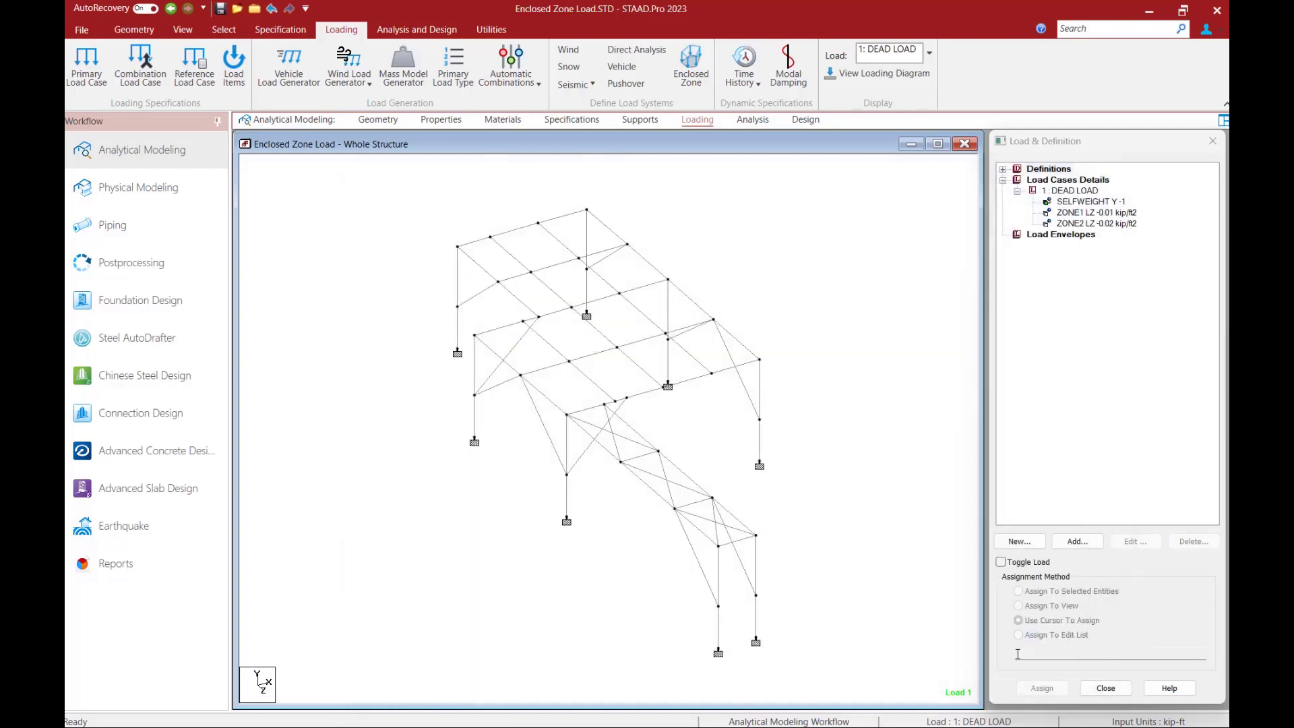
- Display the ZONE2 and ZONE1 load distributions together on the structure
{"action": "left_click", "coordinate": [1105, 225]}
{"action": "left_click", "coordinate": [1106, 213]}
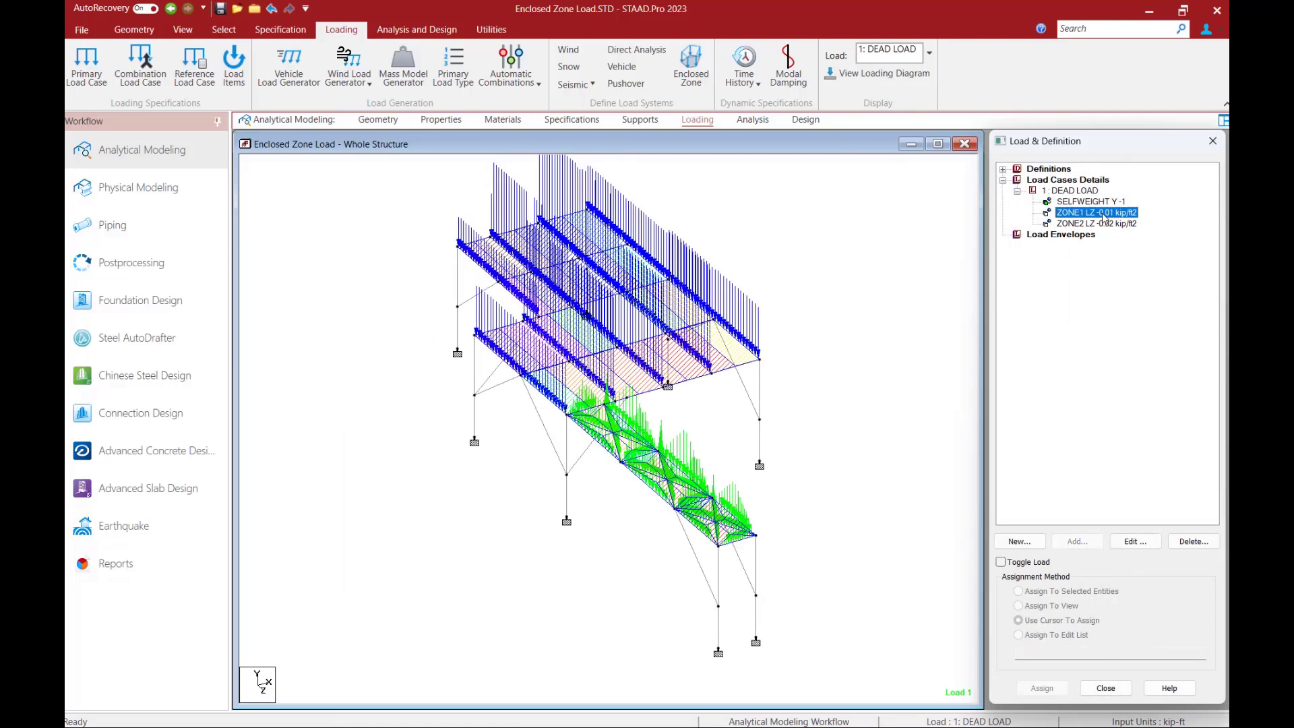
- Display the ZONE2 load of the dead load case in plan view to examine its panel distribution, and return to the isometric view
{"action": "left_click", "coordinate": [1103, 225]}
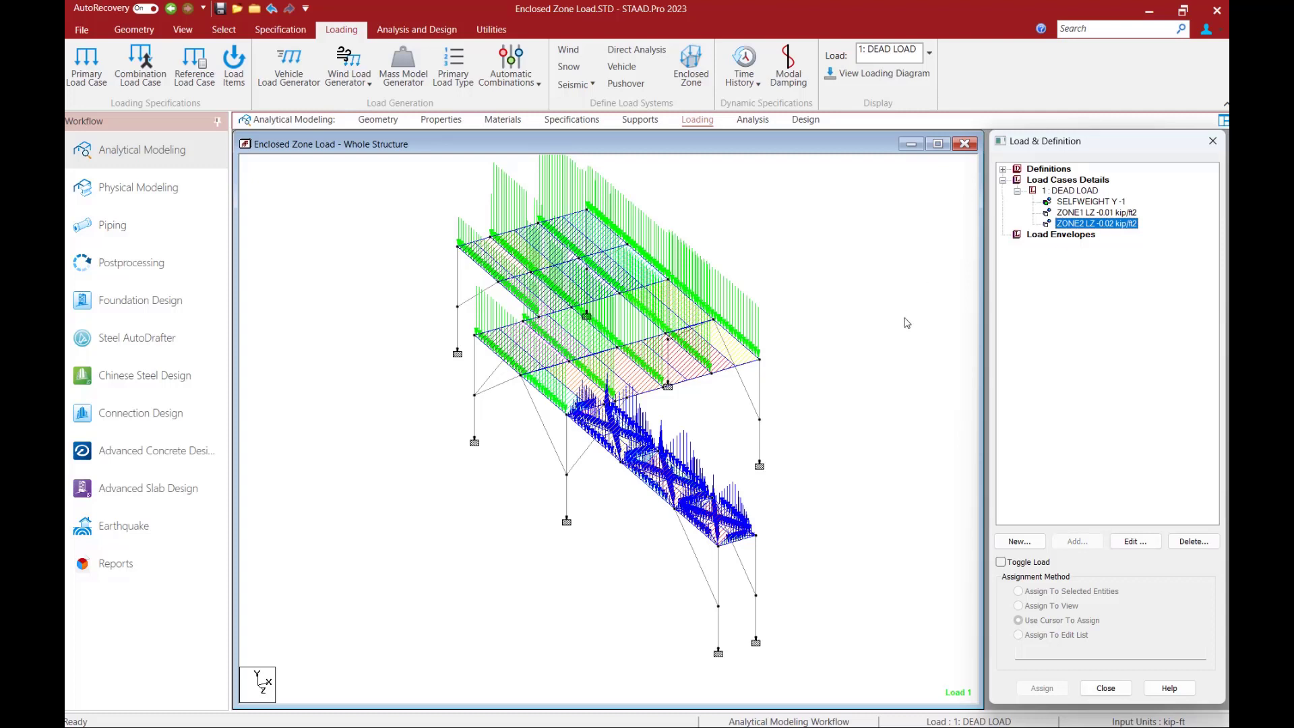
{"action": "left_click", "coordinate": [184, 31]}
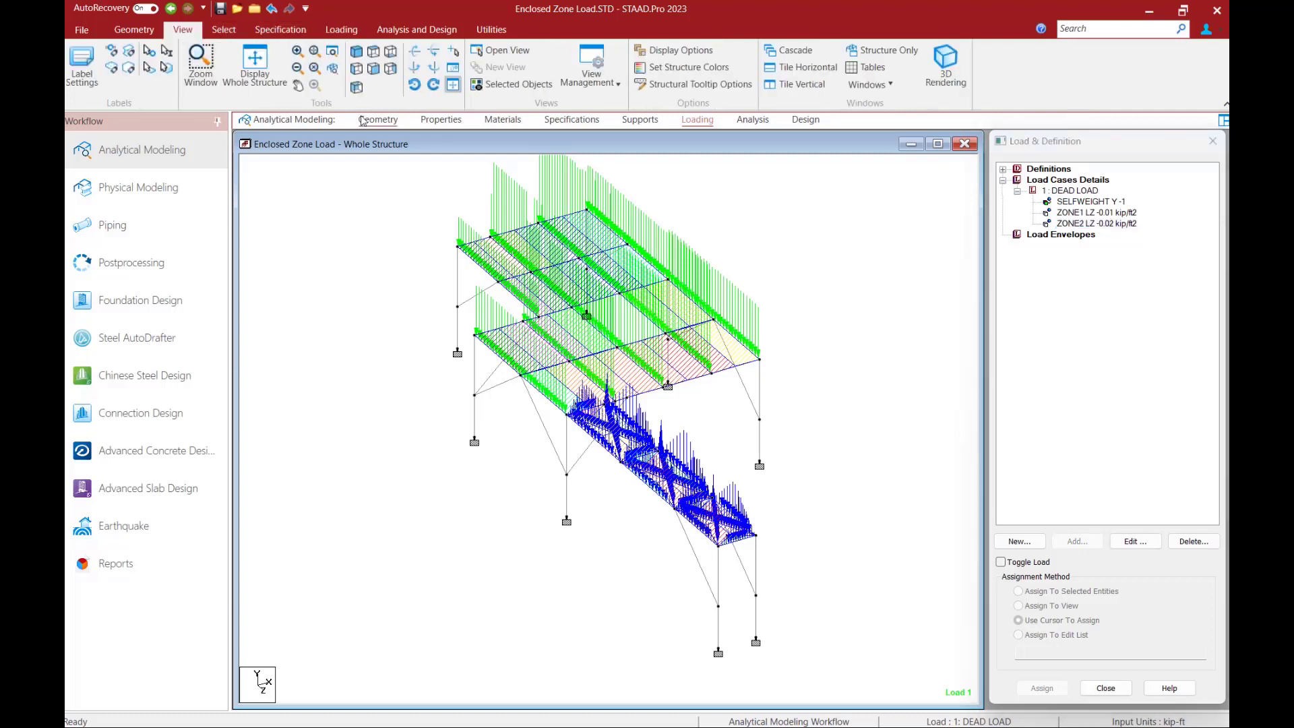
{"action": "left_click", "coordinate": [356, 70]}
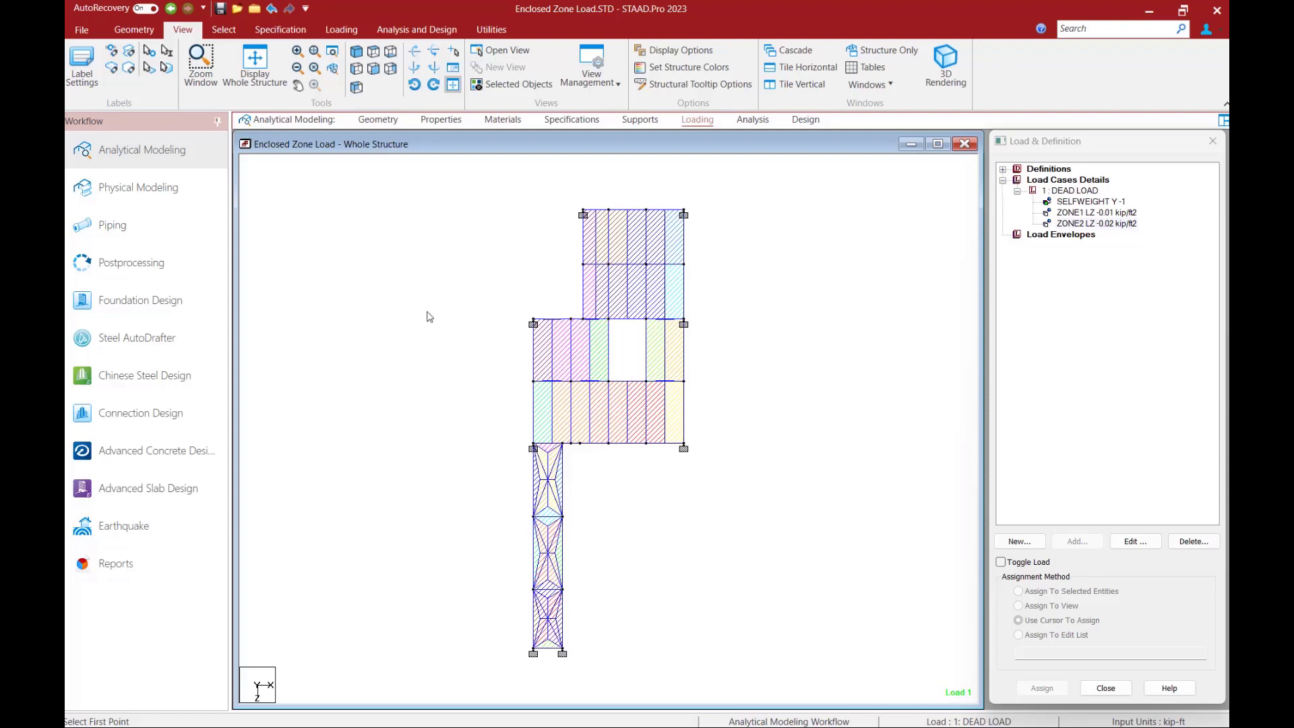
{"action": "left_click", "coordinate": [356, 51]}
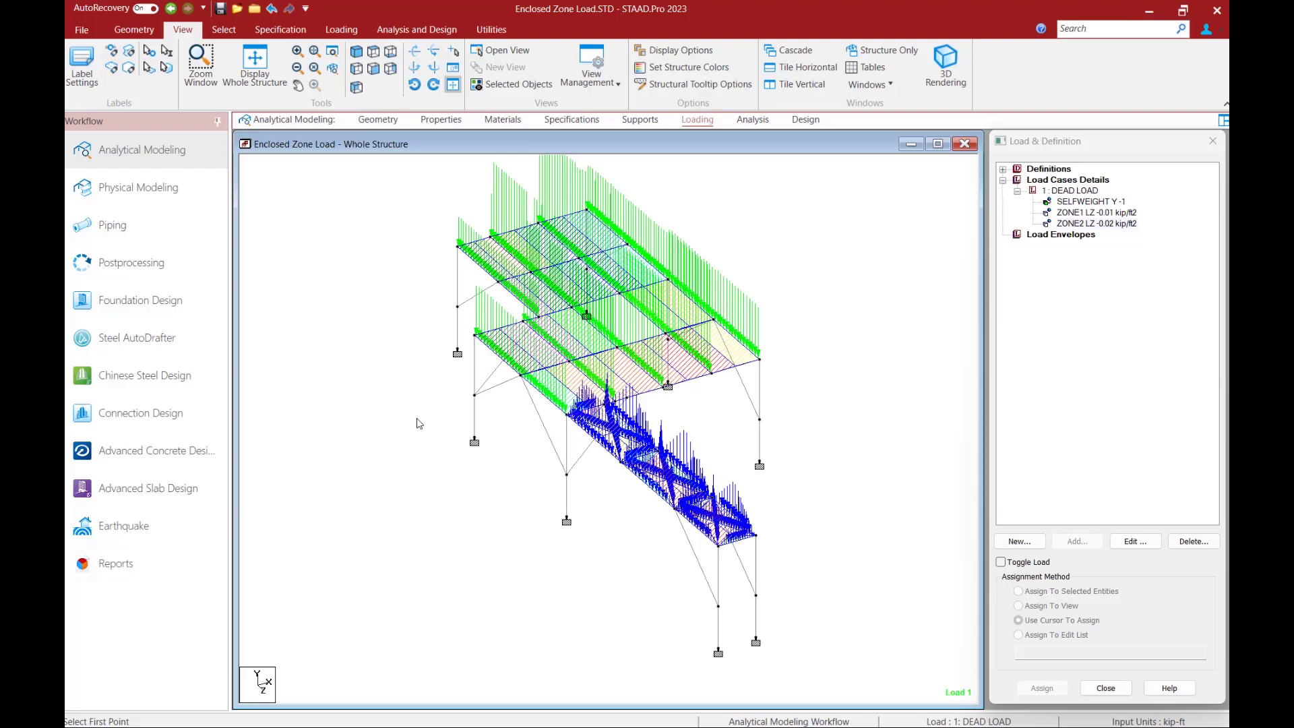
- Open the ZONE2 enclosed zone definition for editing at its ignored-members settings, with the walkway frame accessible
{"action": "left_click", "coordinate": [1003, 170]}
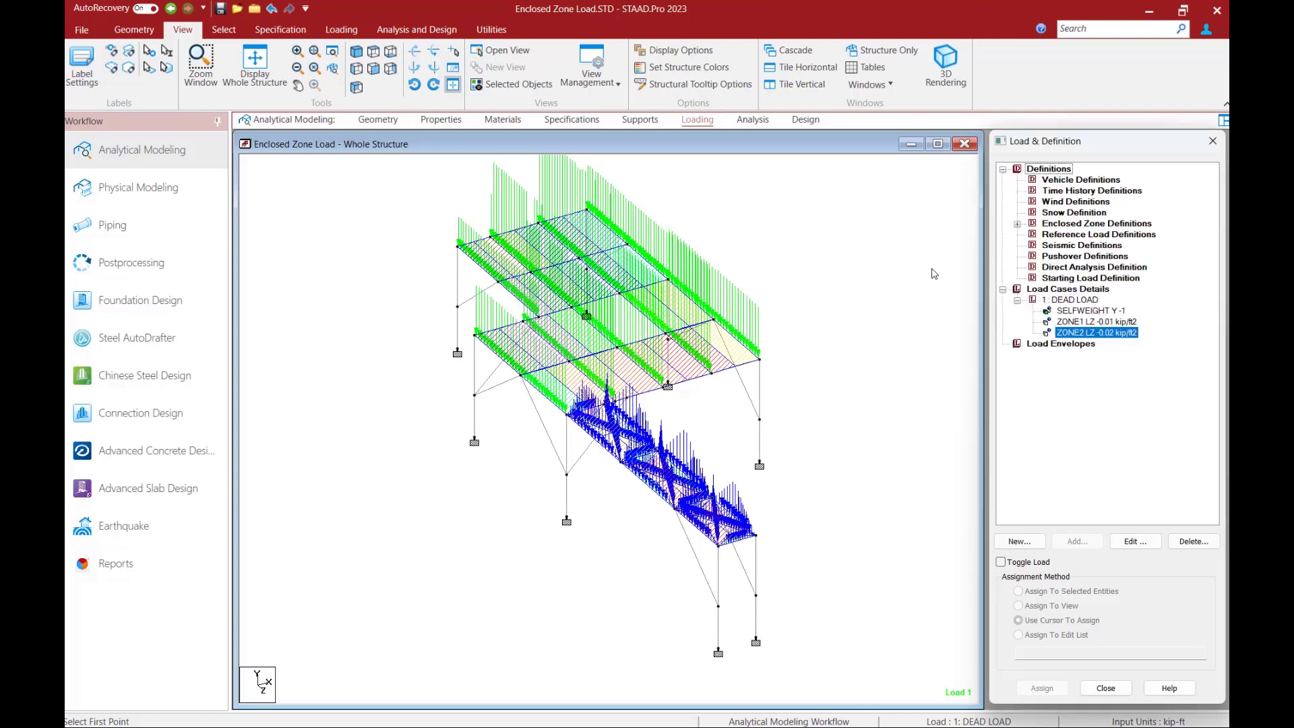
{"action": "left_click", "coordinate": [1017, 224]}
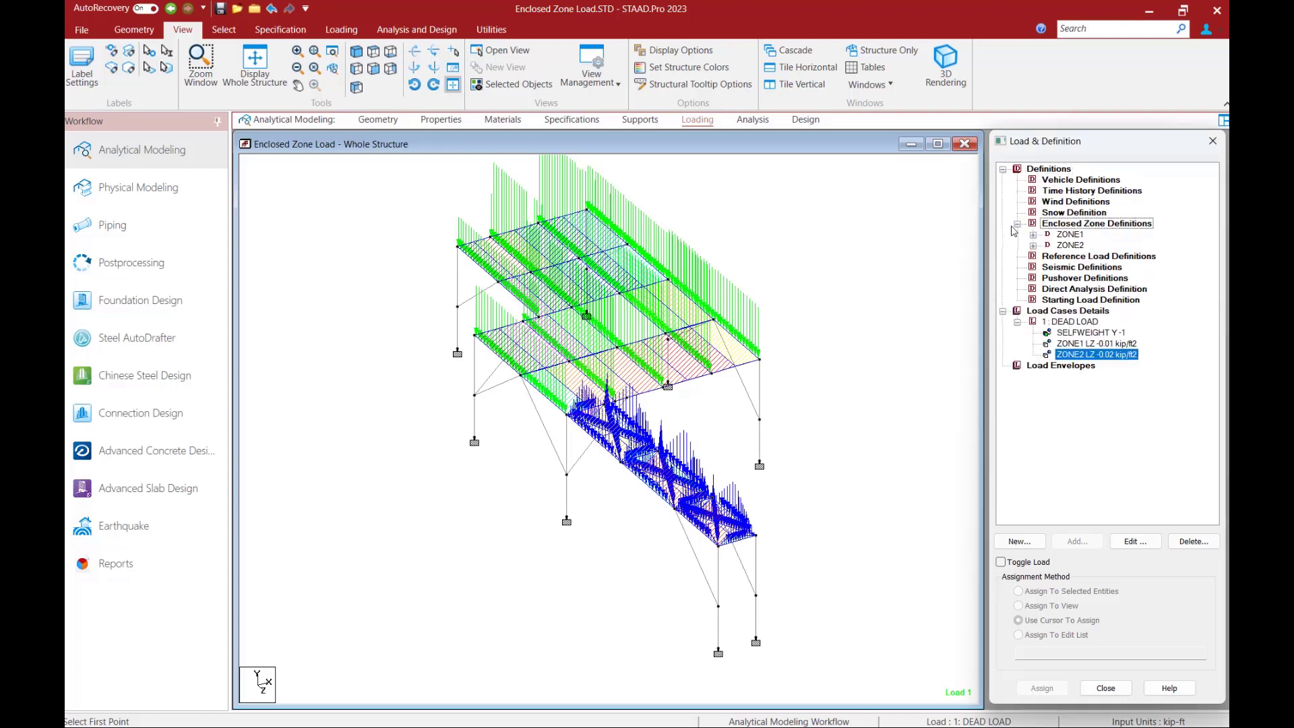
{"action": "left_click", "coordinate": [1064, 245]}
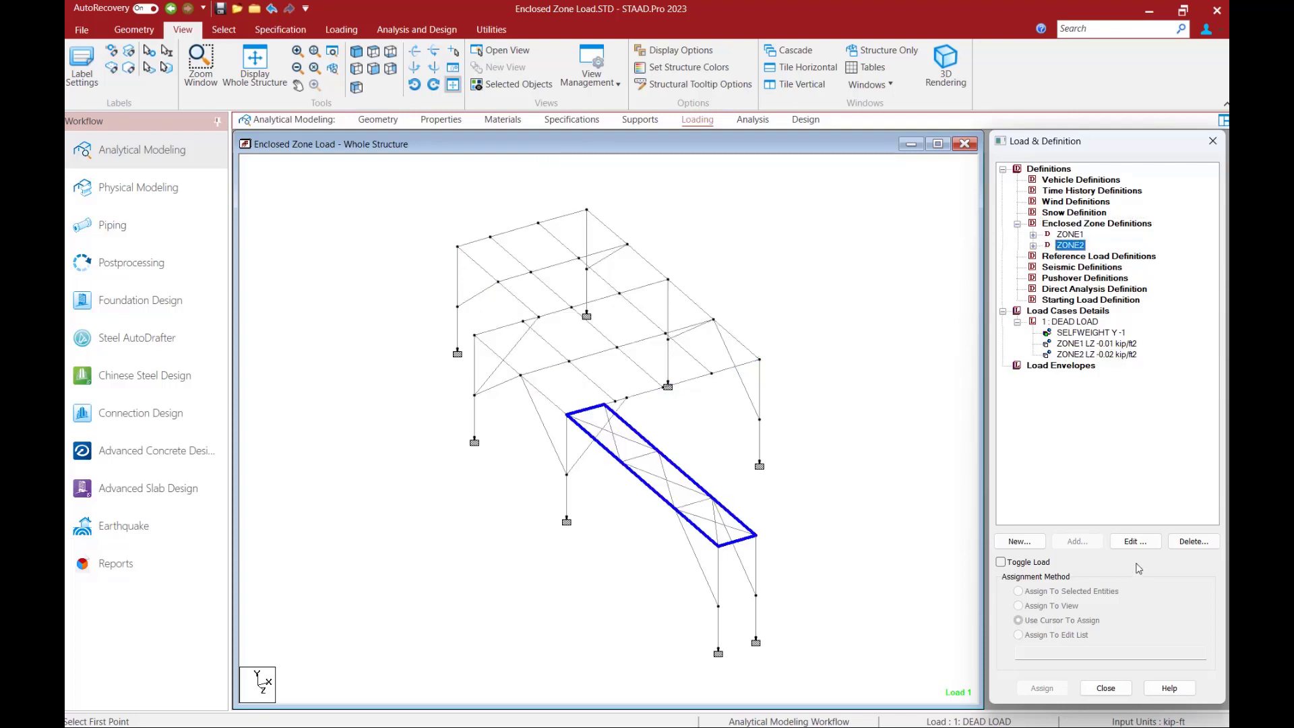
{"action": "left_click", "coordinate": [1138, 542]}
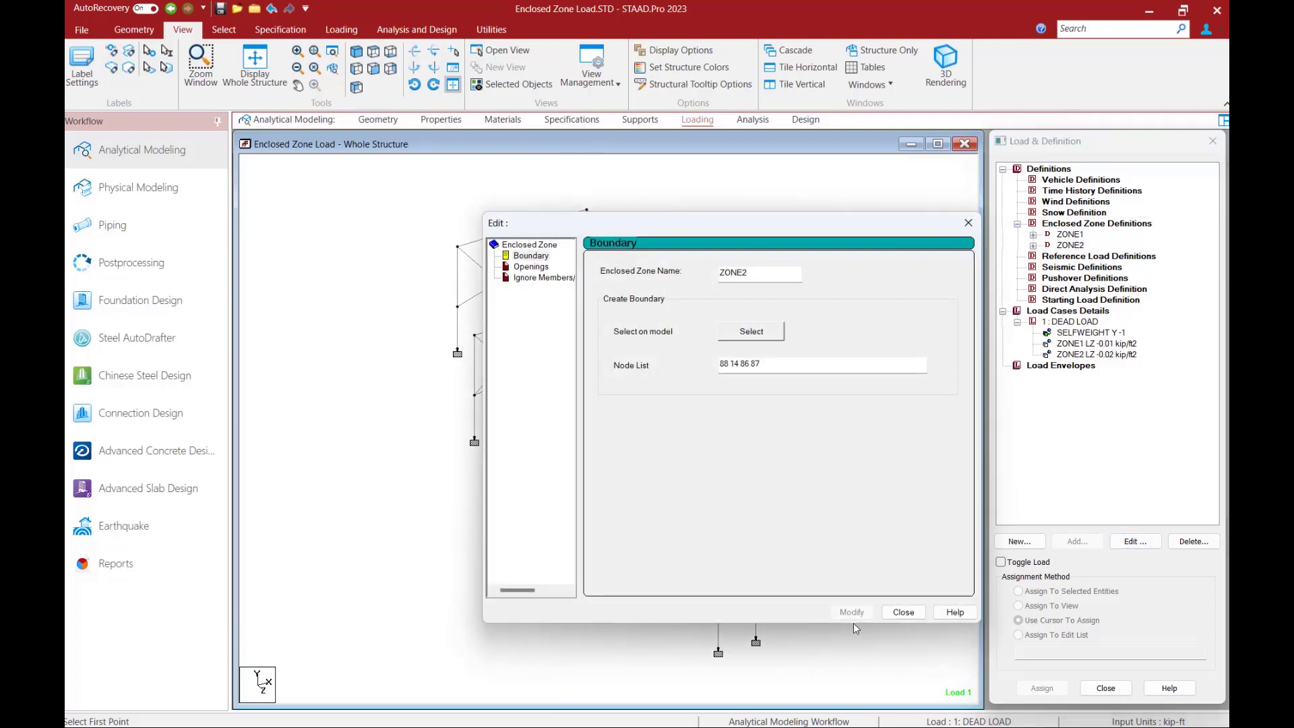
{"action": "left_click", "coordinate": [520, 281]}
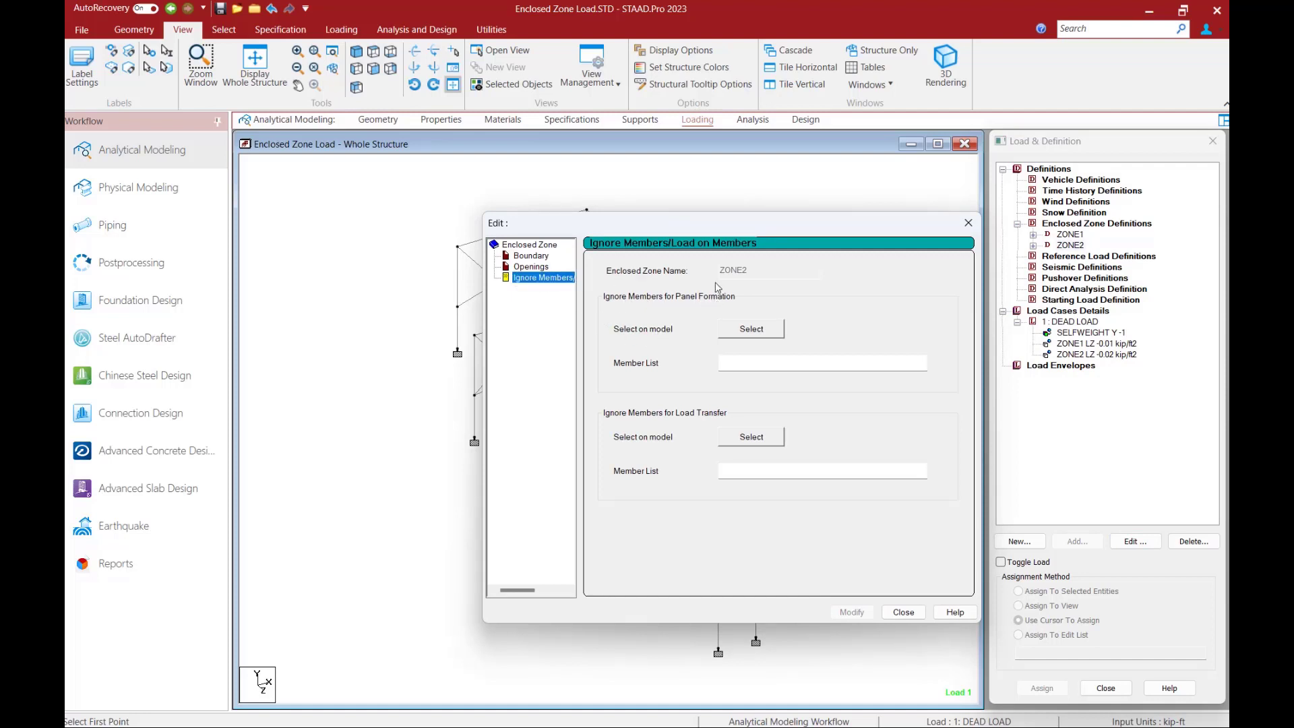
{"action": "left_click_drag", "start_coordinate": [719, 224], "coordinate": [890, 225]}
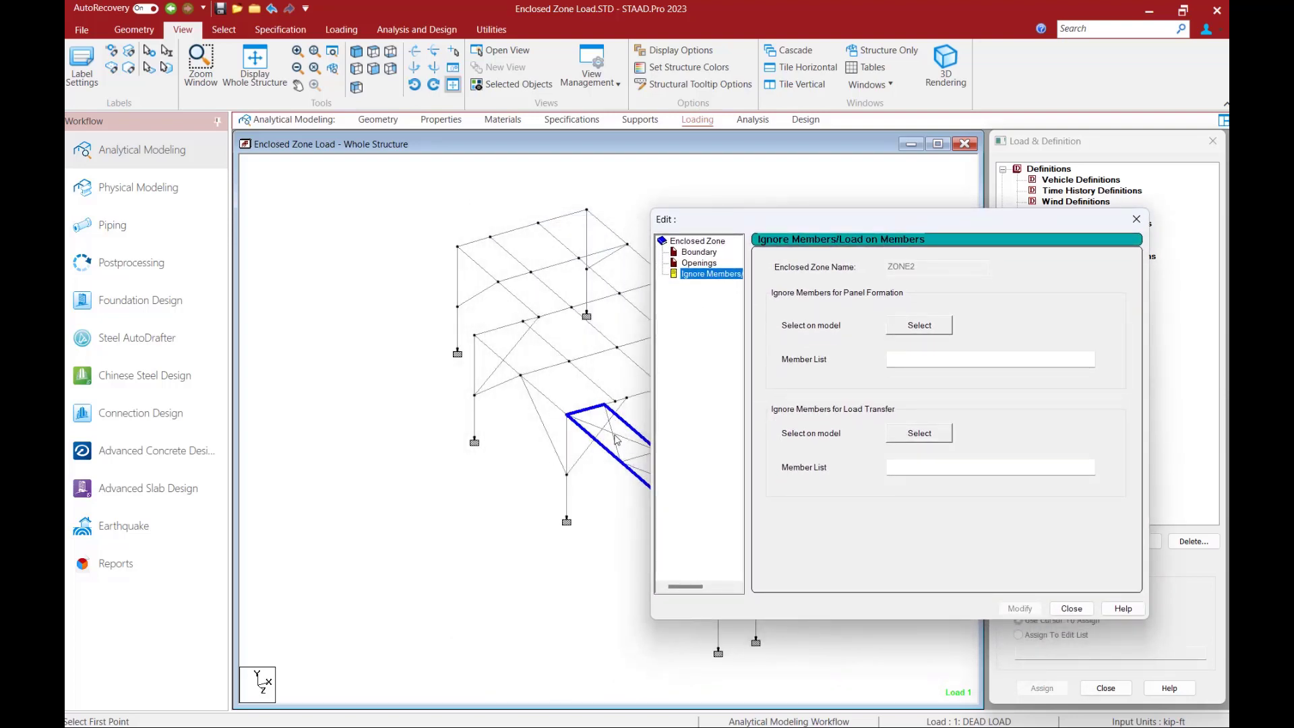
- Ignore the six diagonal bracing members 364 to 369 of the walkway for ZONE2 panel formation and apply the modification
{"action": "left_click", "coordinate": [901, 326]}
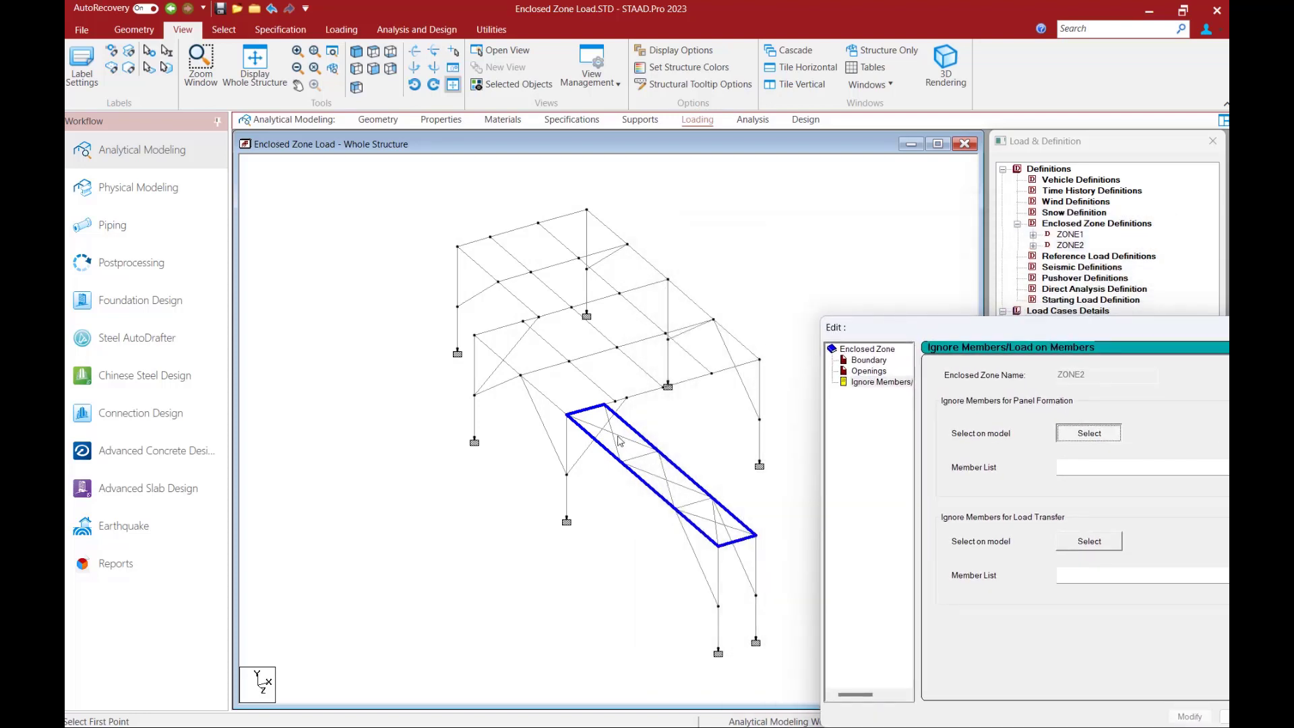
{"action": "left_click", "coordinate": [613, 436]}
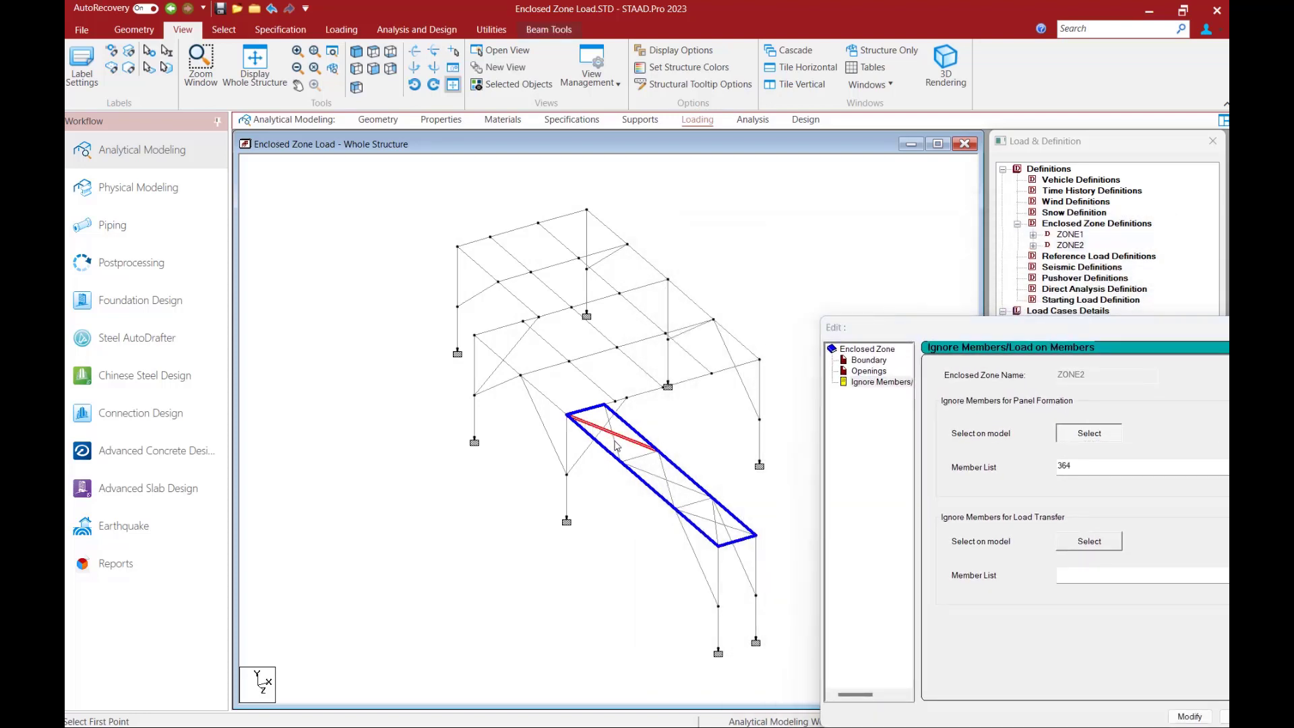
{"action": "left_click", "coordinate": [616, 445]}
{"action": "left_click", "coordinate": [659, 475]}
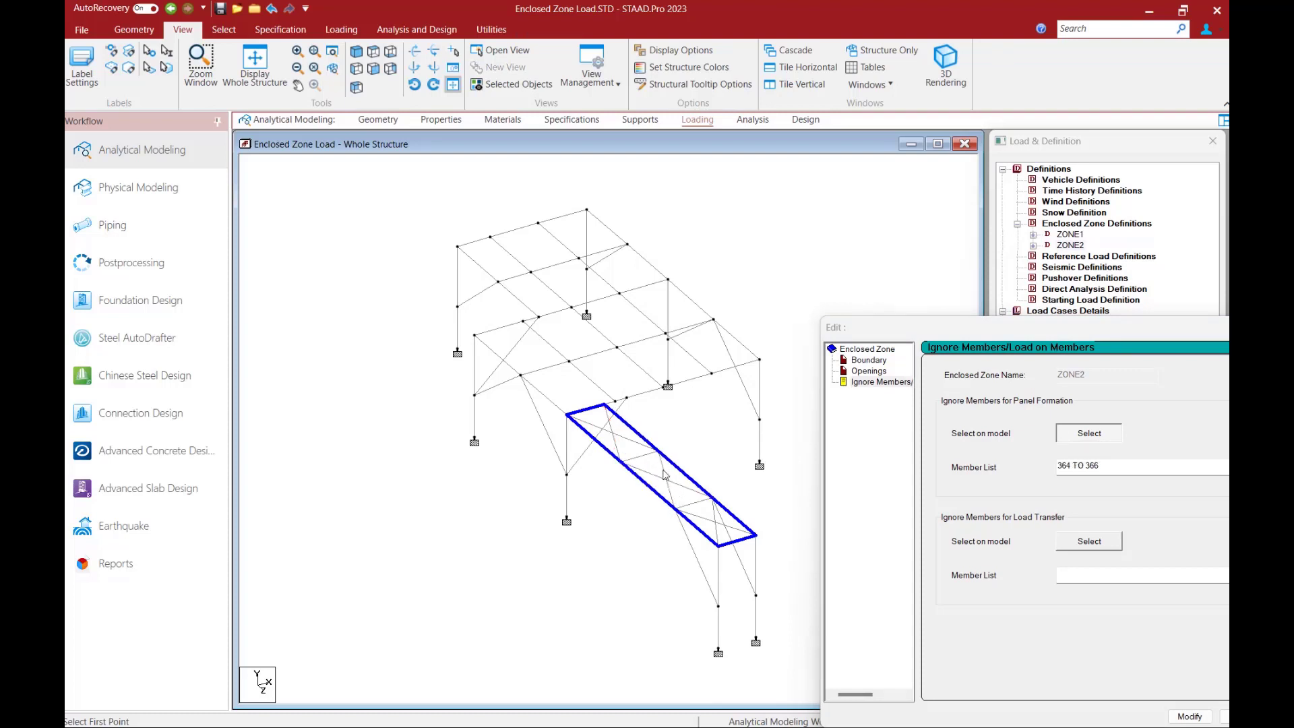
{"action": "left_click", "coordinate": [664, 475]}
{"action": "left_click", "coordinate": [701, 518]}
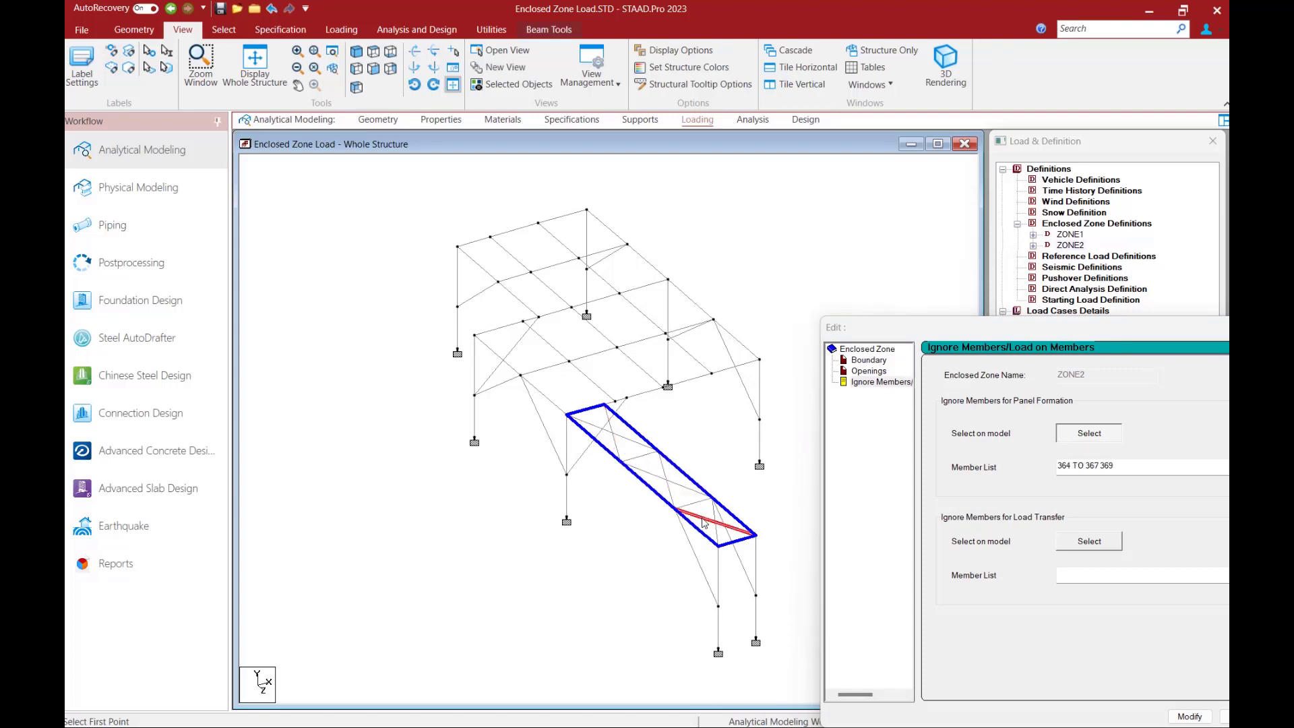
{"action": "left_click", "coordinate": [719, 533]}
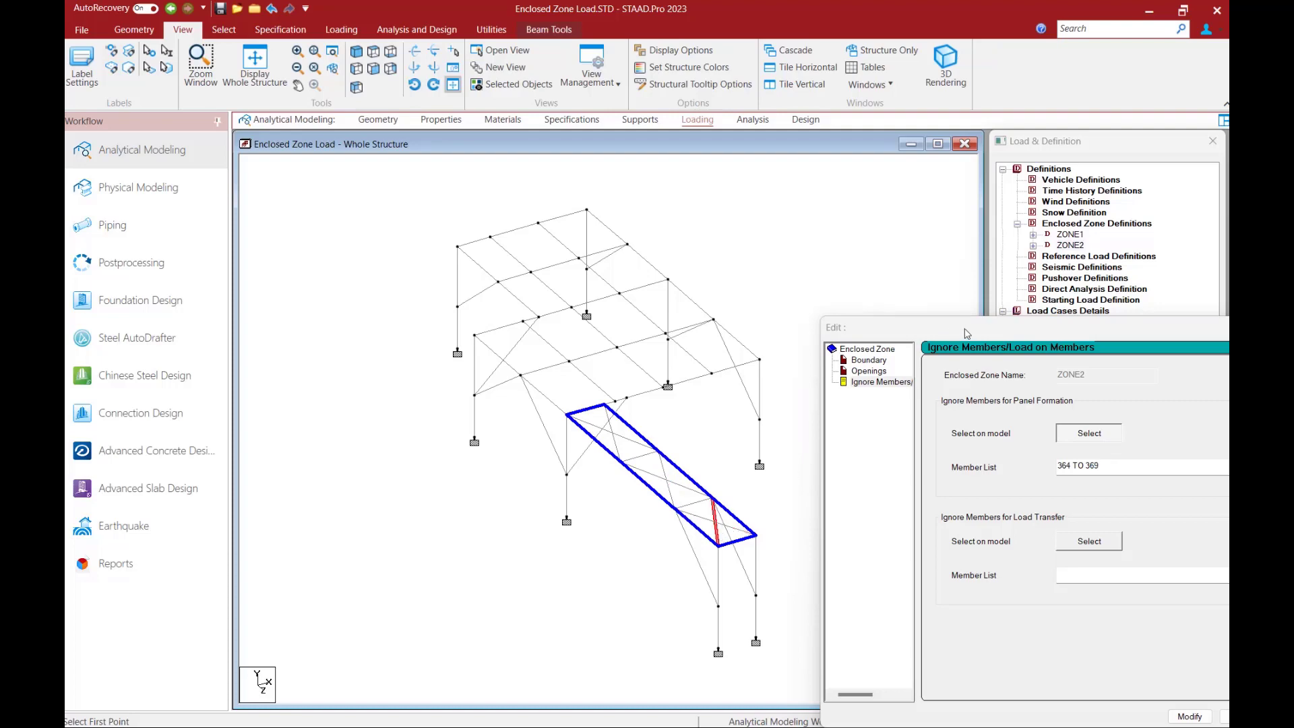
{"action": "left_click_drag", "start_coordinate": [967, 331], "coordinate": [350, 160]}
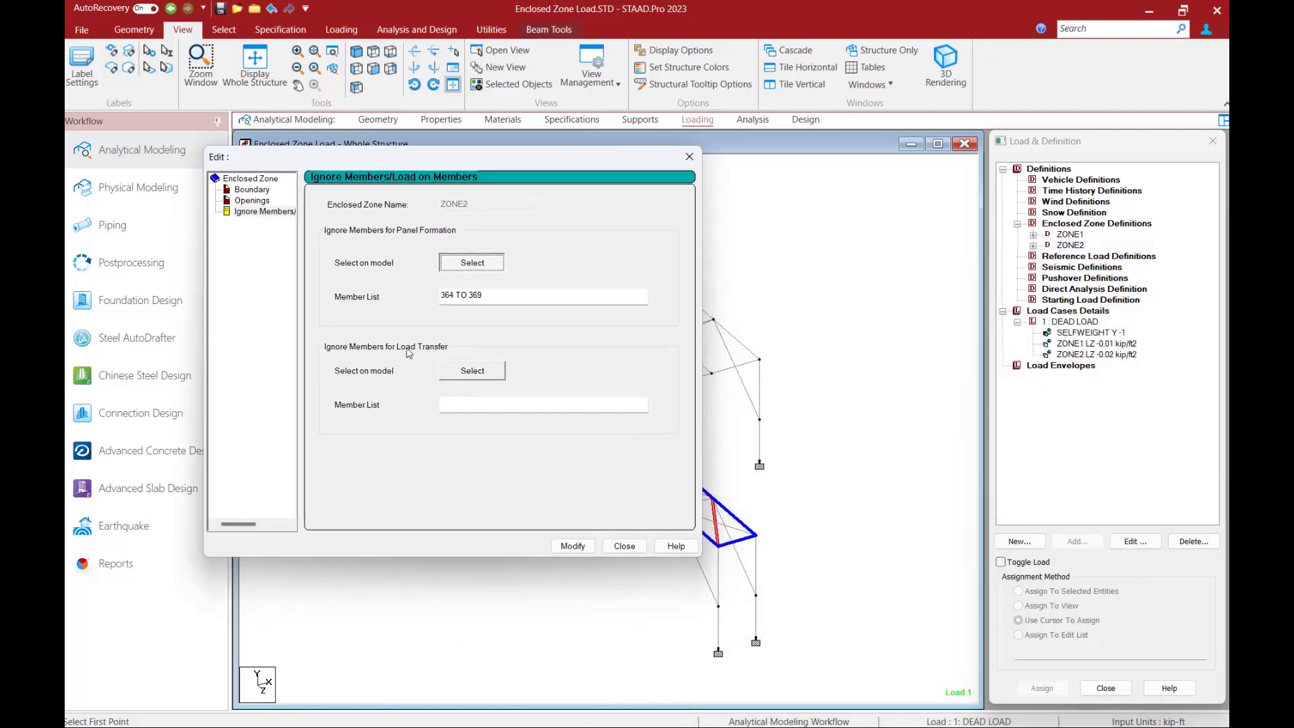
{"action": "left_click", "coordinate": [572, 546]}
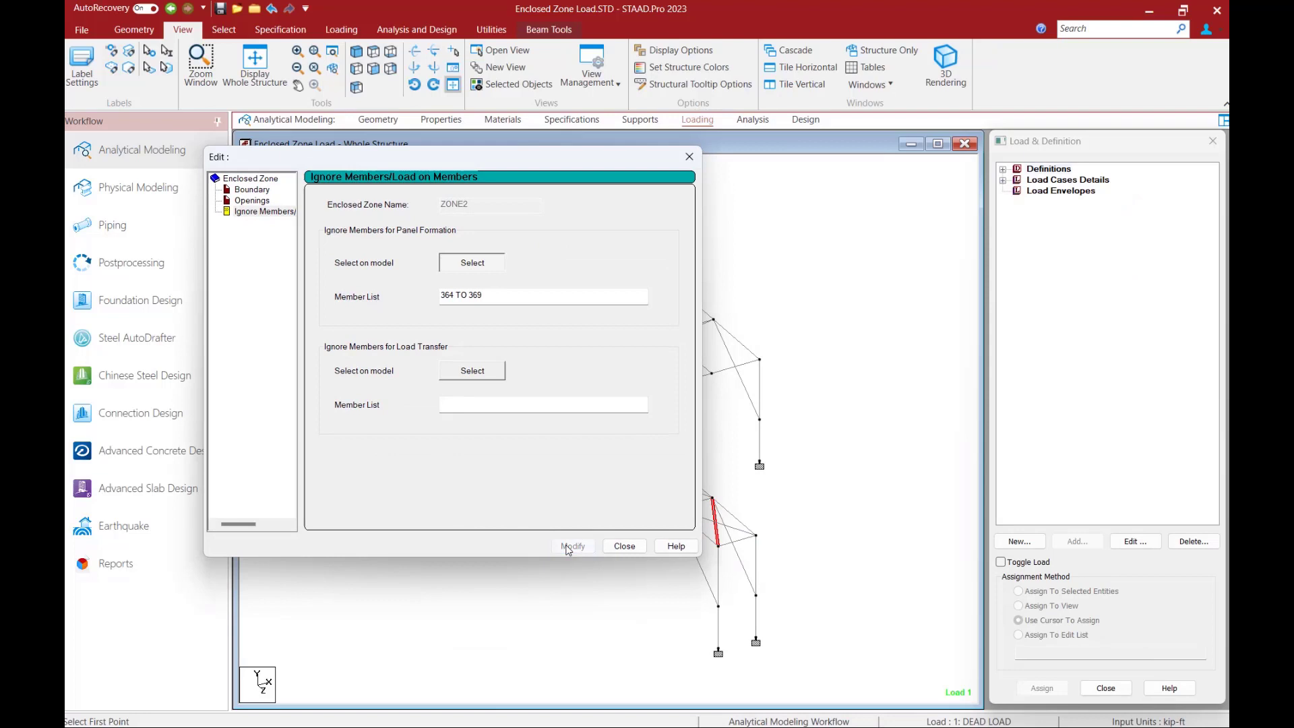
{"action": "left_click", "coordinate": [626, 548]}
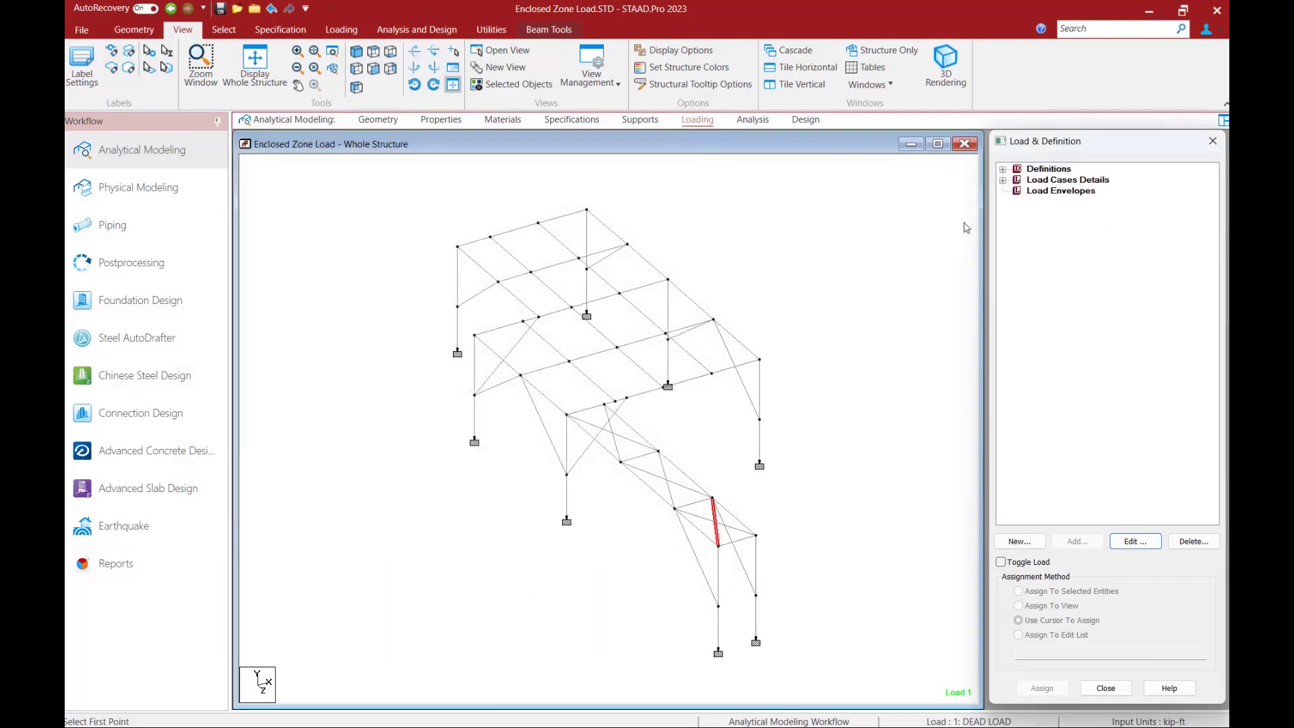
- Redisplay the modified ZONE2 load under DEAD LOAD, check its distribution without the braces in plan view, and return to the isometric view
{"action": "left_click", "coordinate": [1003, 180]}
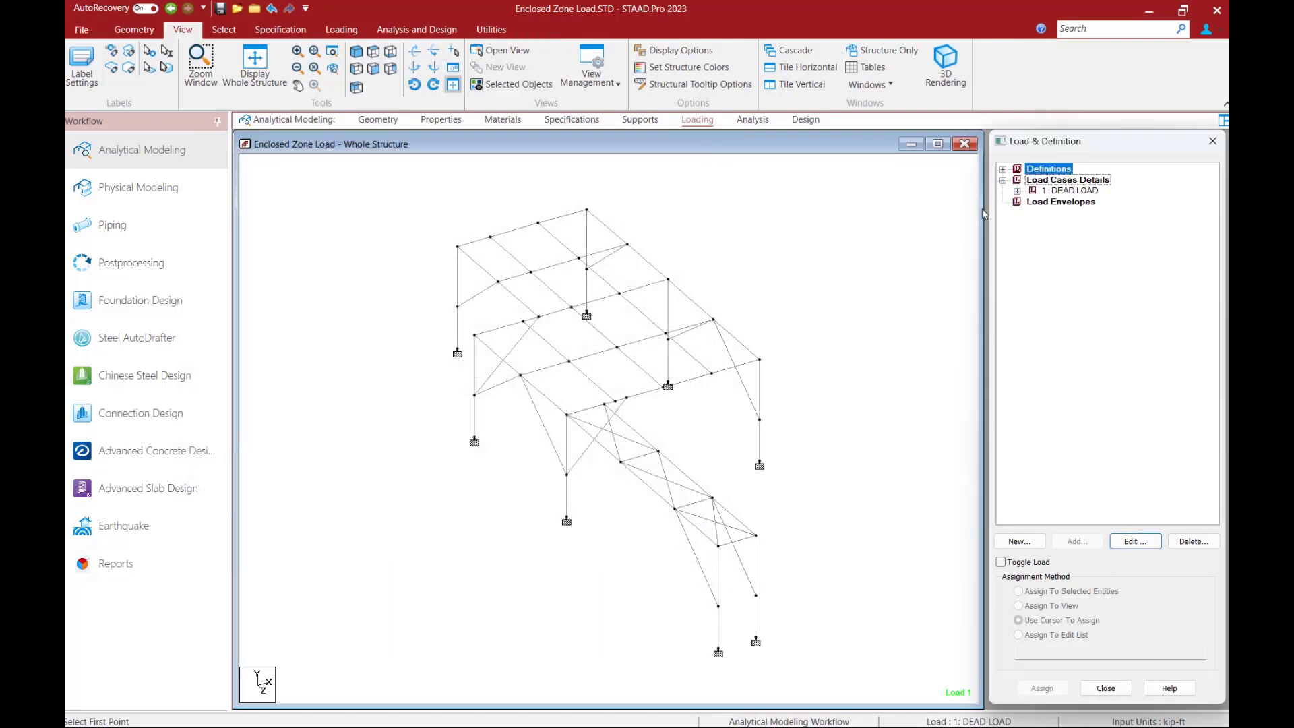
{"action": "left_click", "coordinate": [1017, 192]}
{"action": "left_click", "coordinate": [1071, 225]}
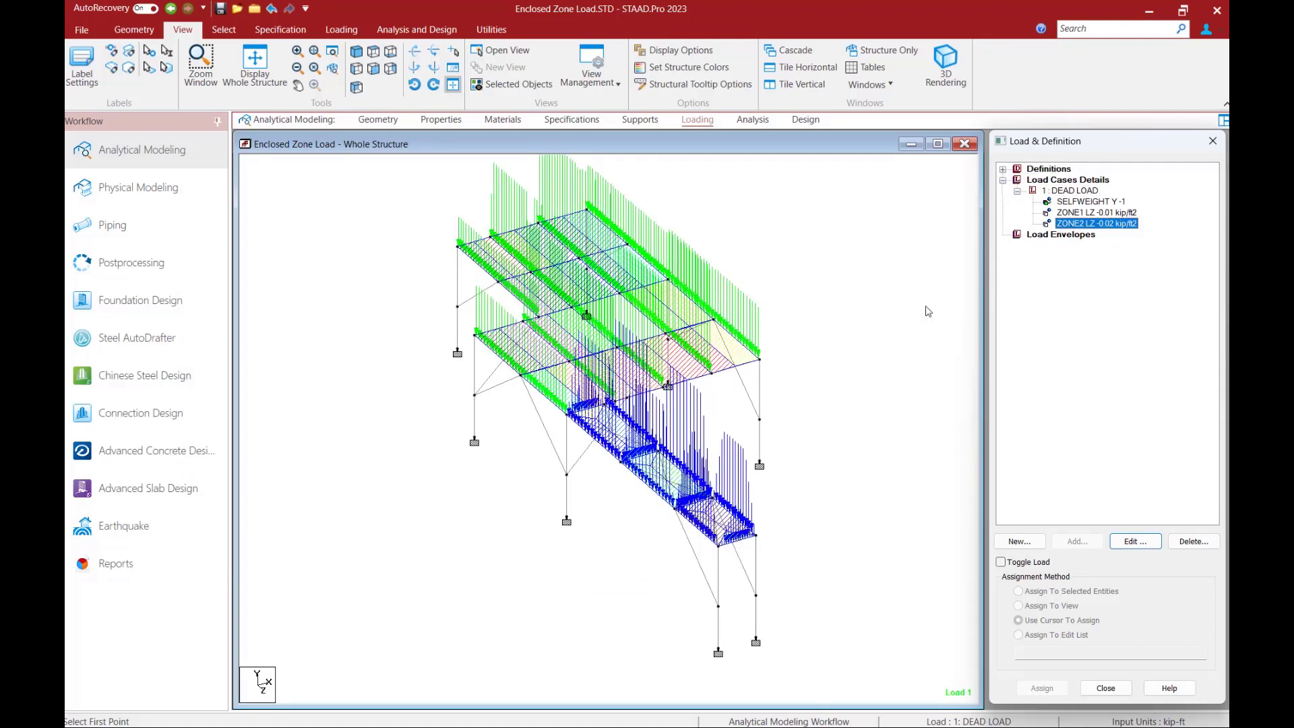
{"action": "left_click", "coordinate": [373, 67]}
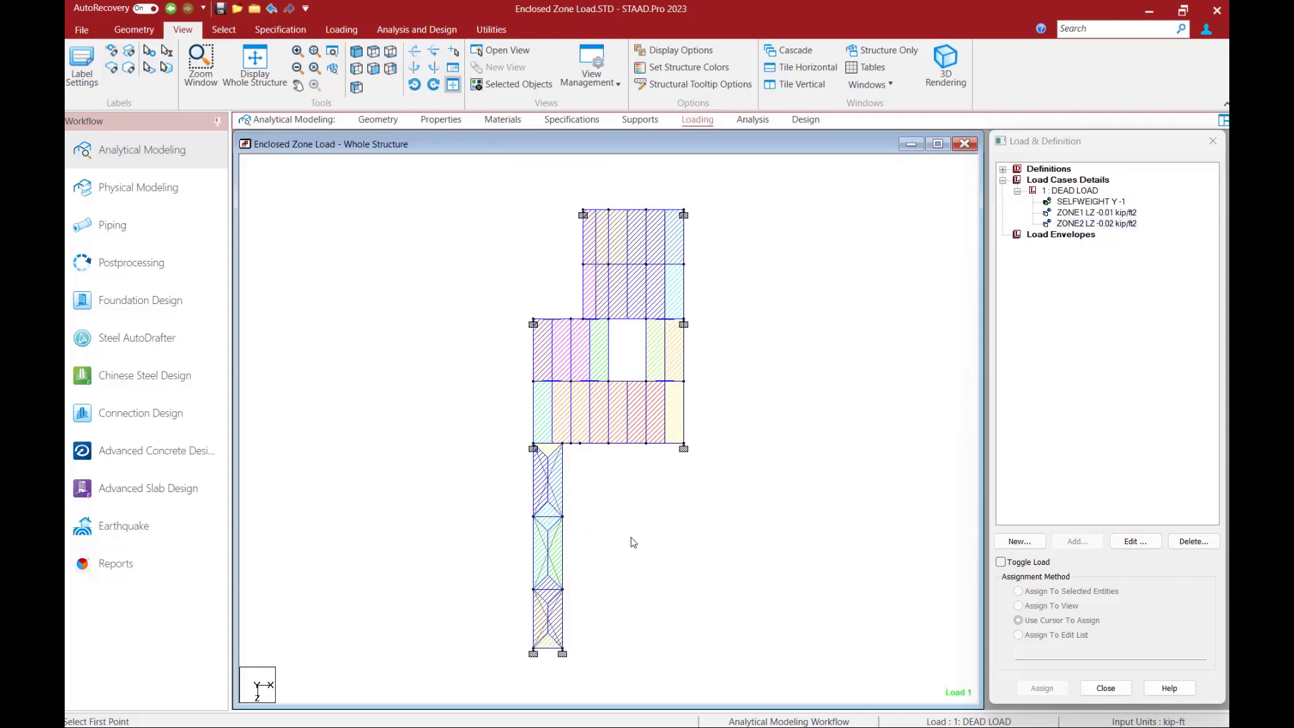
{"action": "left_click", "coordinate": [357, 52]}
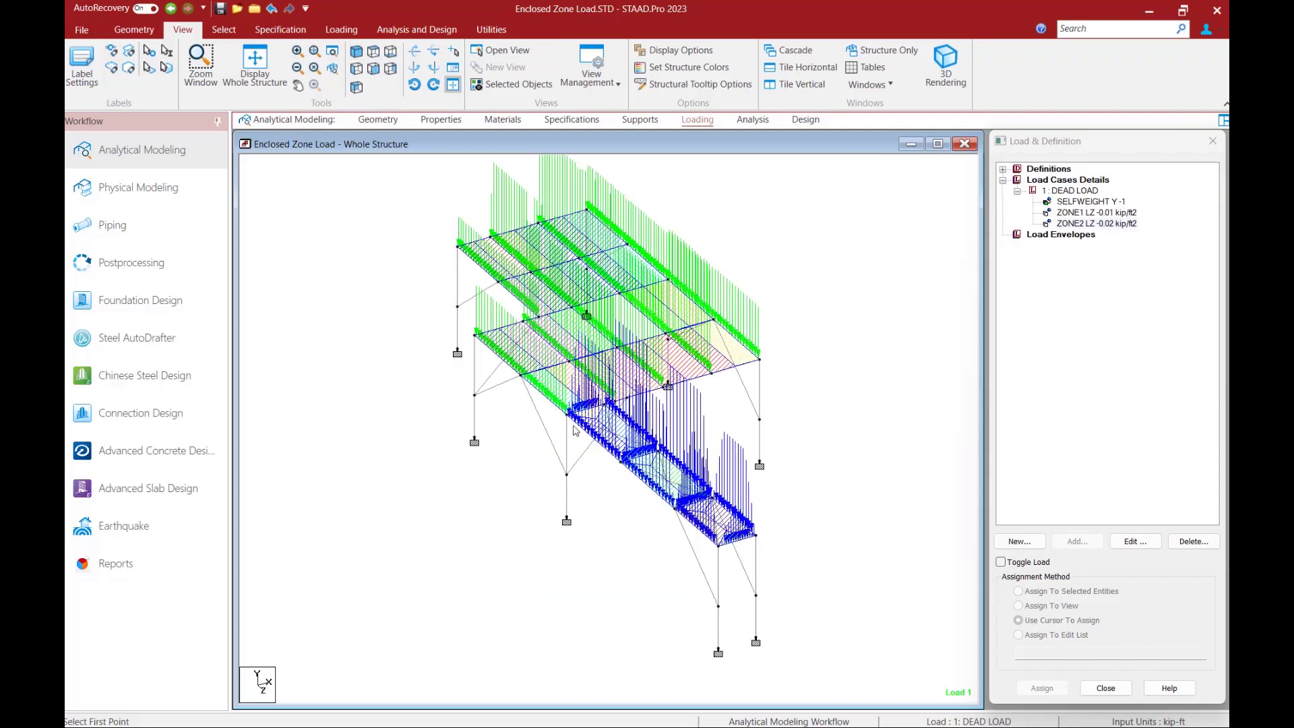